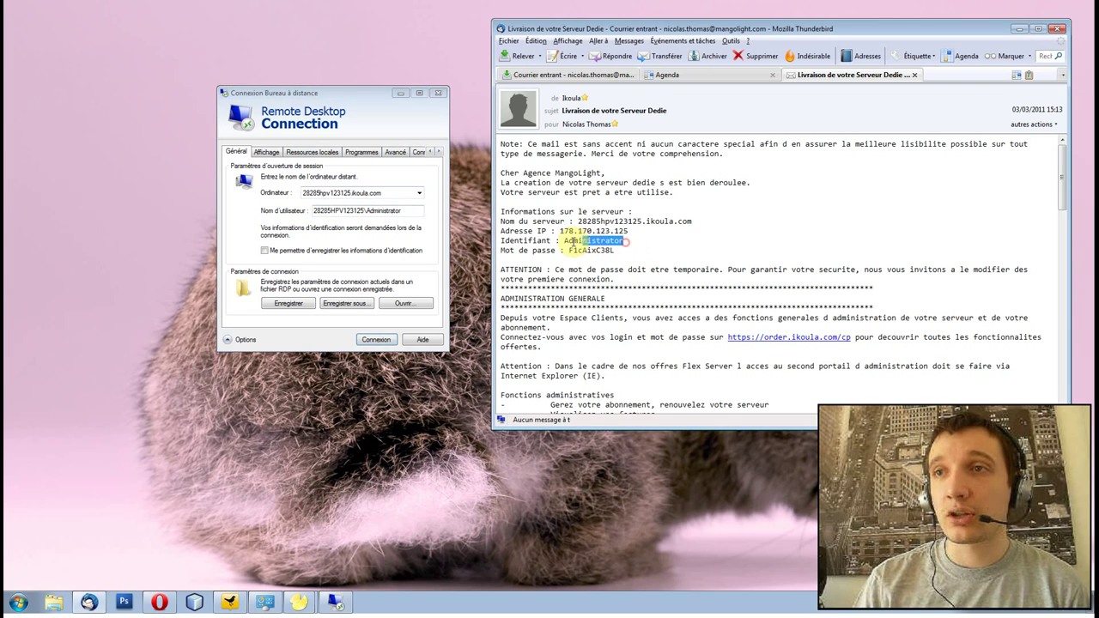
Allow the remote connection's credentials to be saved and save its settings as a Remote Desktop (*.RDP) file on the desktop (Bureau)
{"action": "left_click", "coordinate": [250, 213]}
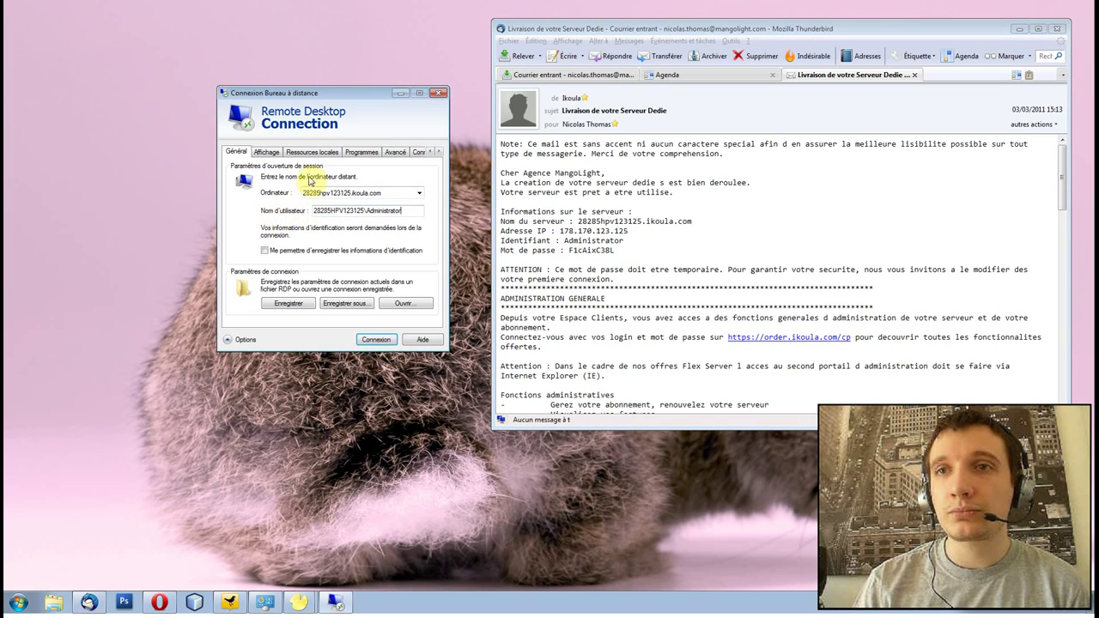
{"action": "left_click", "coordinate": [265, 251]}
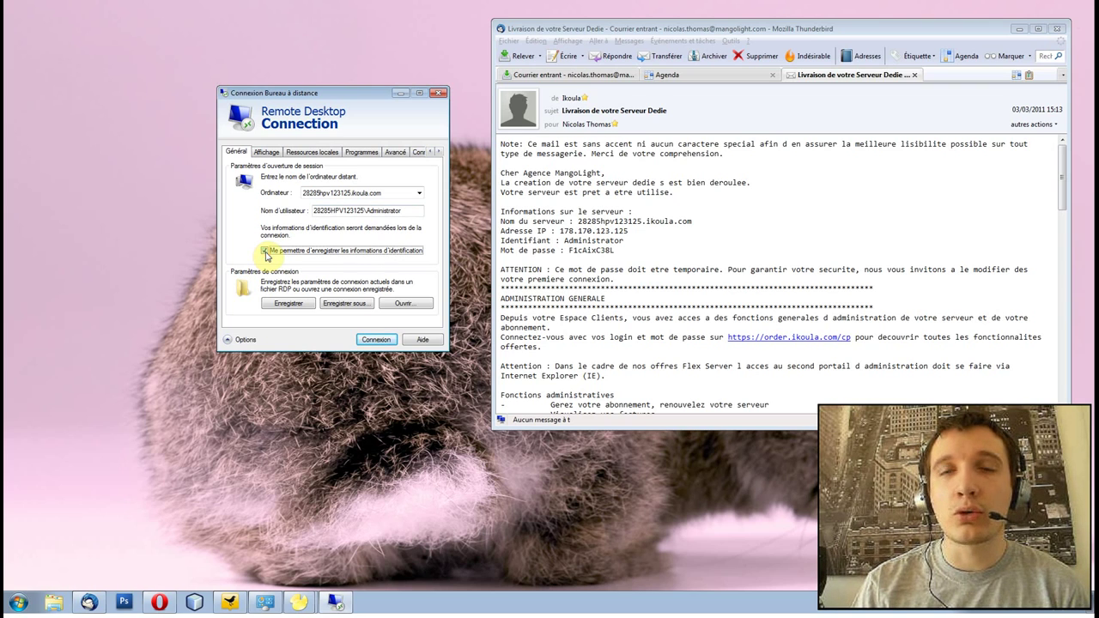
{"action": "left_click", "coordinate": [337, 305]}
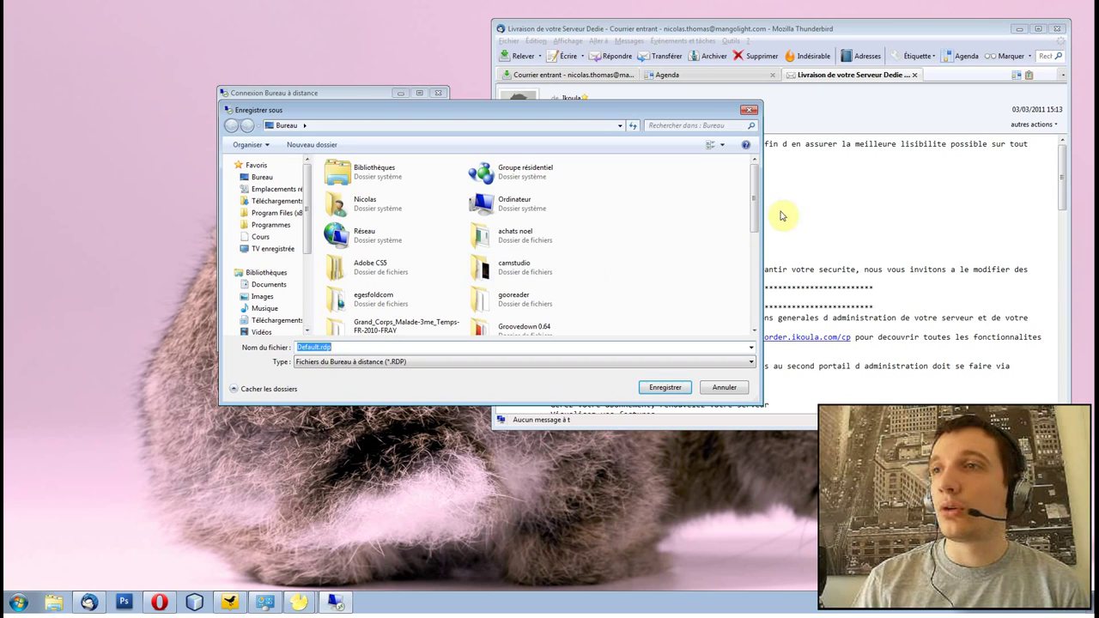
{"action": "left_click_drag", "start_coordinate": [753, 207], "coordinate": [752, 194]}
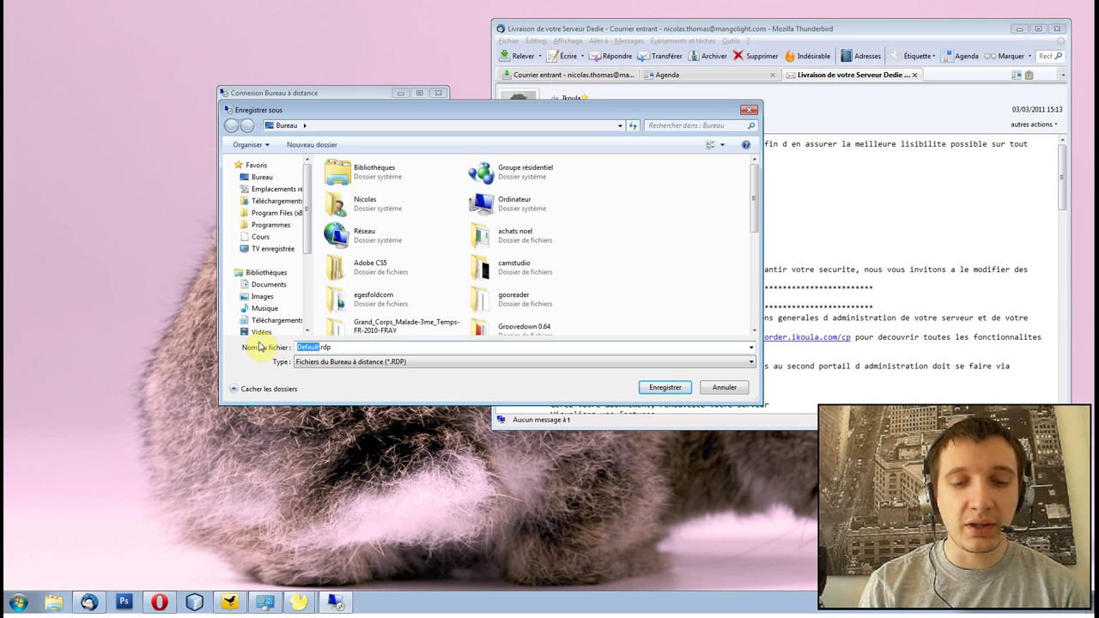
{"action": "left_click", "coordinate": [666, 388]}
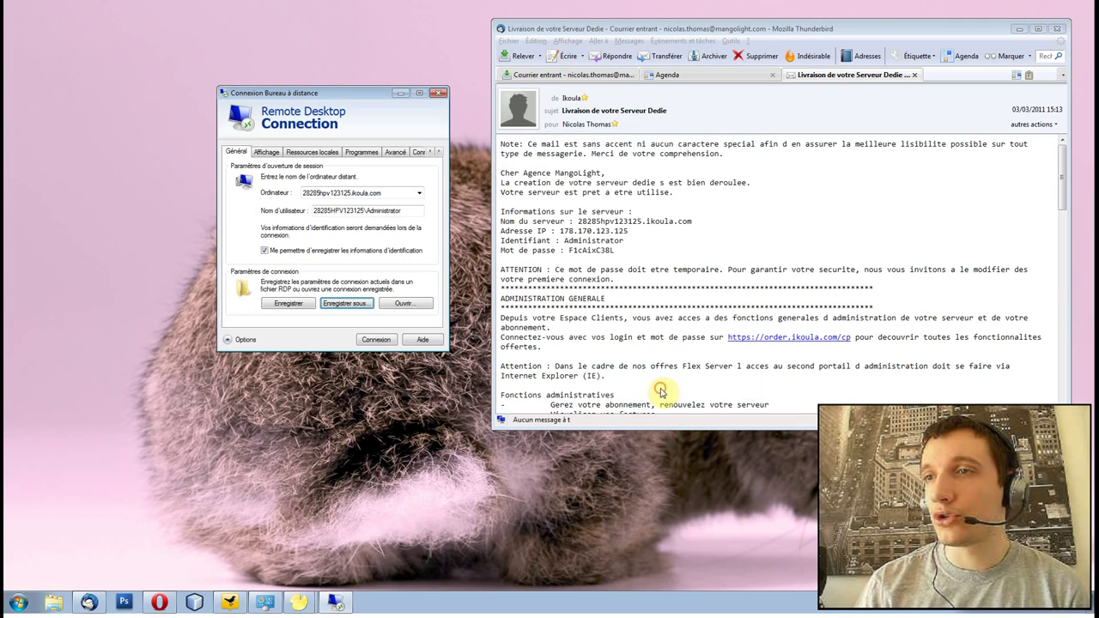
Connect to the remote server and sign in as Administrator with the account password copied from the server delivery e-mail
{"action": "left_click", "coordinate": [373, 340]}
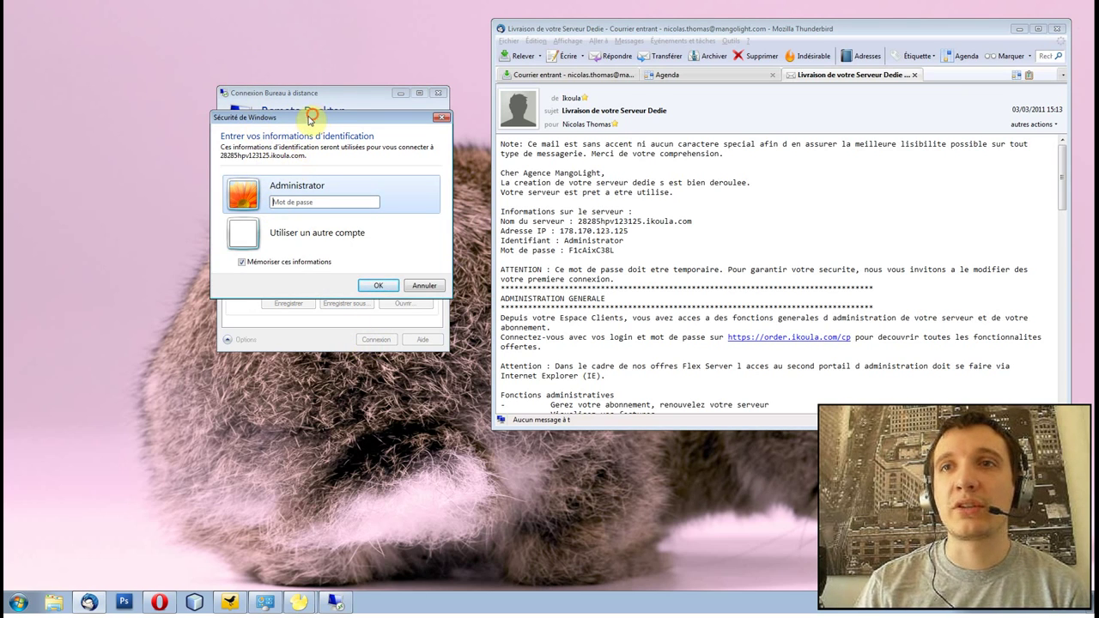
{"action": "left_click_drag", "start_coordinate": [311, 119], "coordinate": [273, 127]}
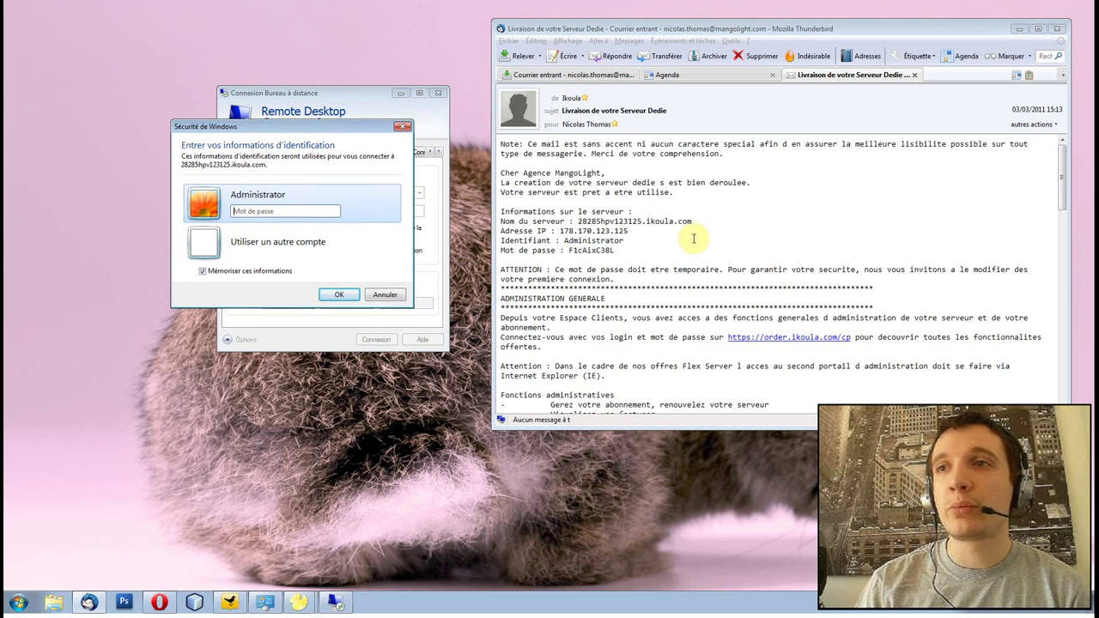
{"action": "left_click_drag", "start_coordinate": [616, 250], "coordinate": [568, 250]}
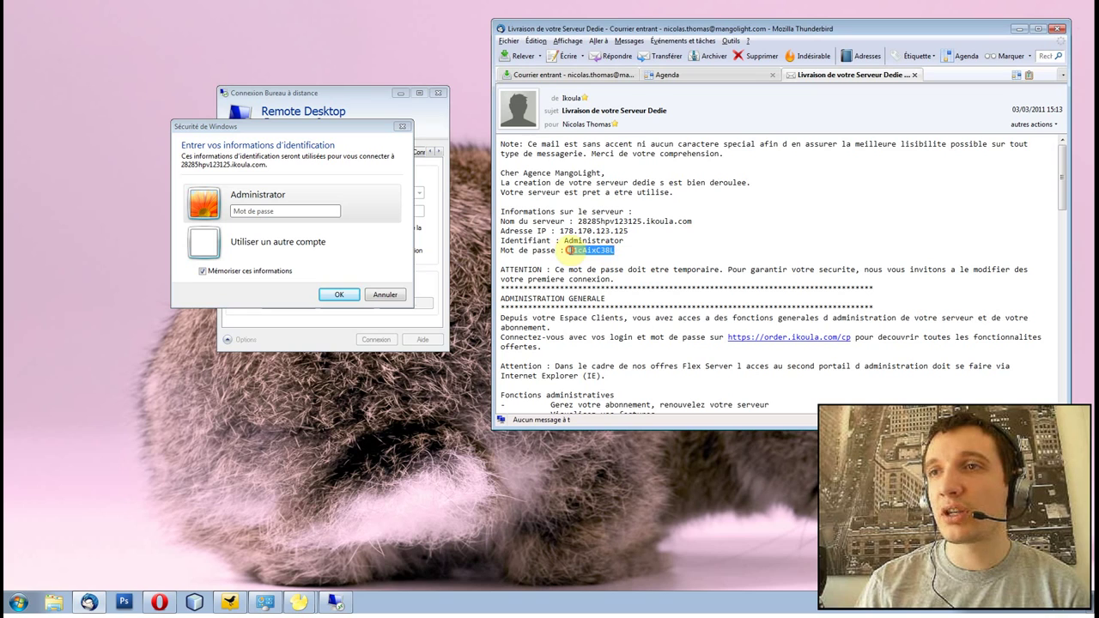
{"action": "right_click", "coordinate": [569, 250]}
{"action": "left_click", "coordinate": [598, 271]}
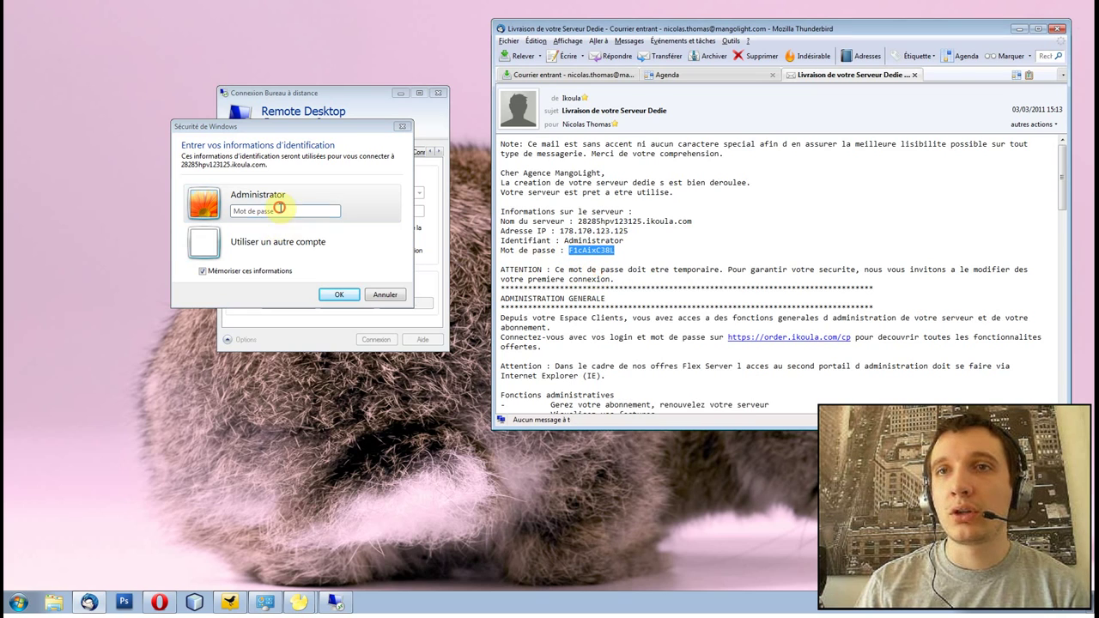
{"action": "left_click", "coordinate": [280, 209]}
{"action": "left_click", "coordinate": [336, 297]}
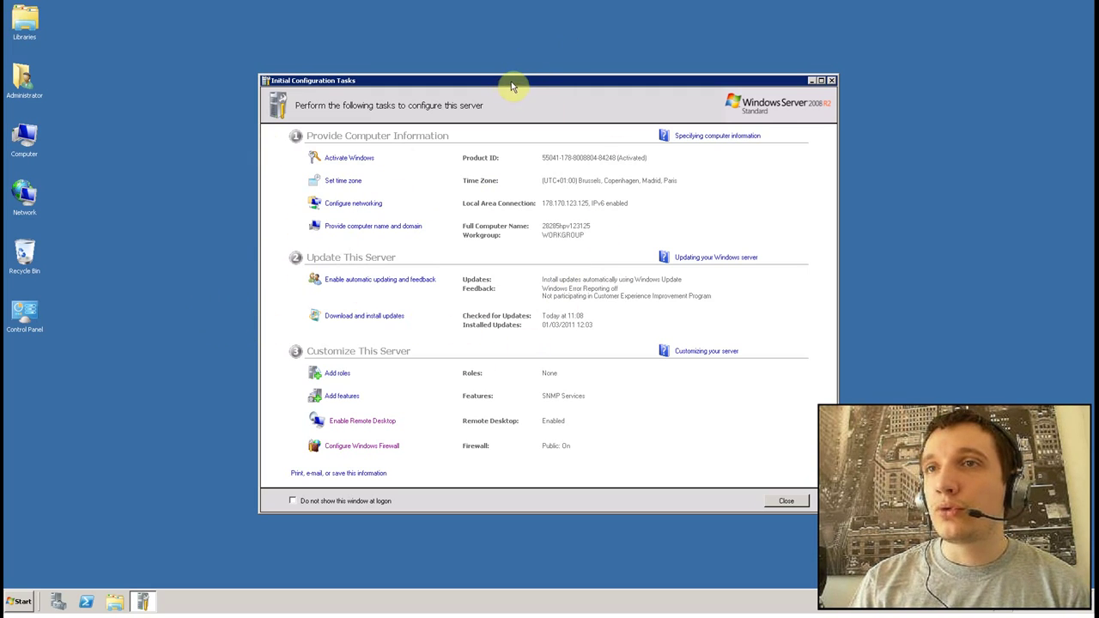
{"action": "left_click_drag", "start_coordinate": [520, 77], "coordinate": [512, 70]}
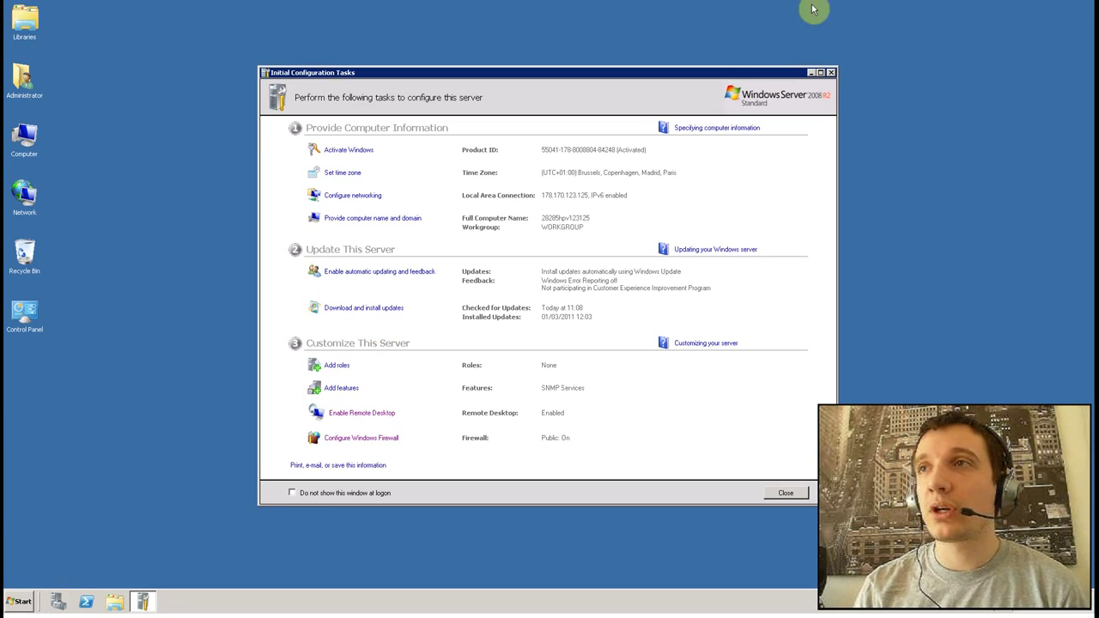
{"action": "left_click", "coordinate": [738, 7]}
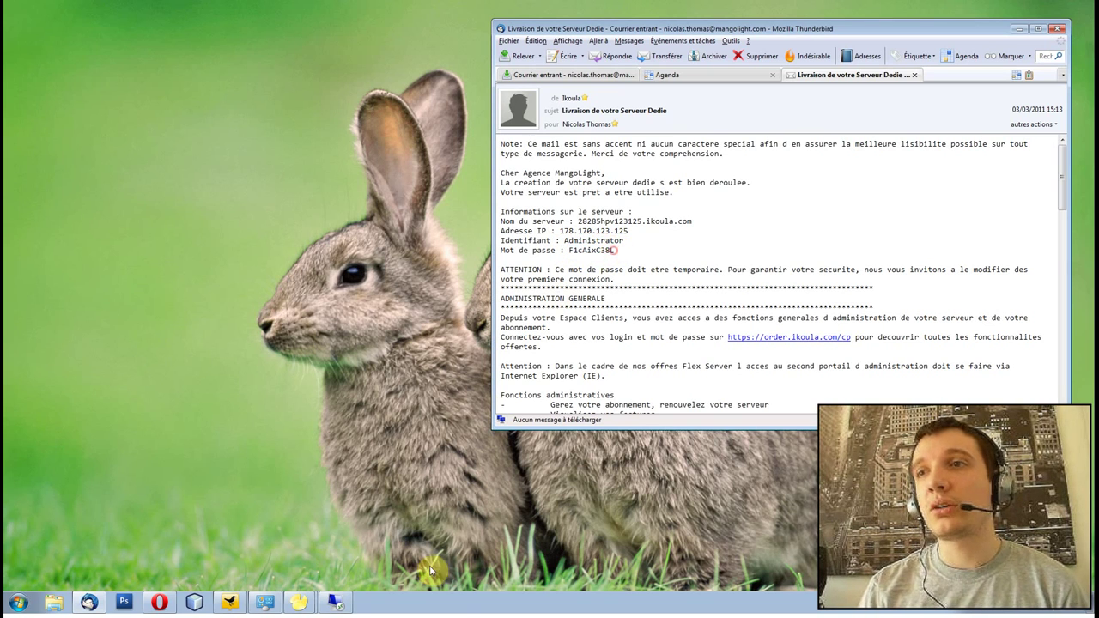
{"action": "left_click", "coordinate": [335, 602]}
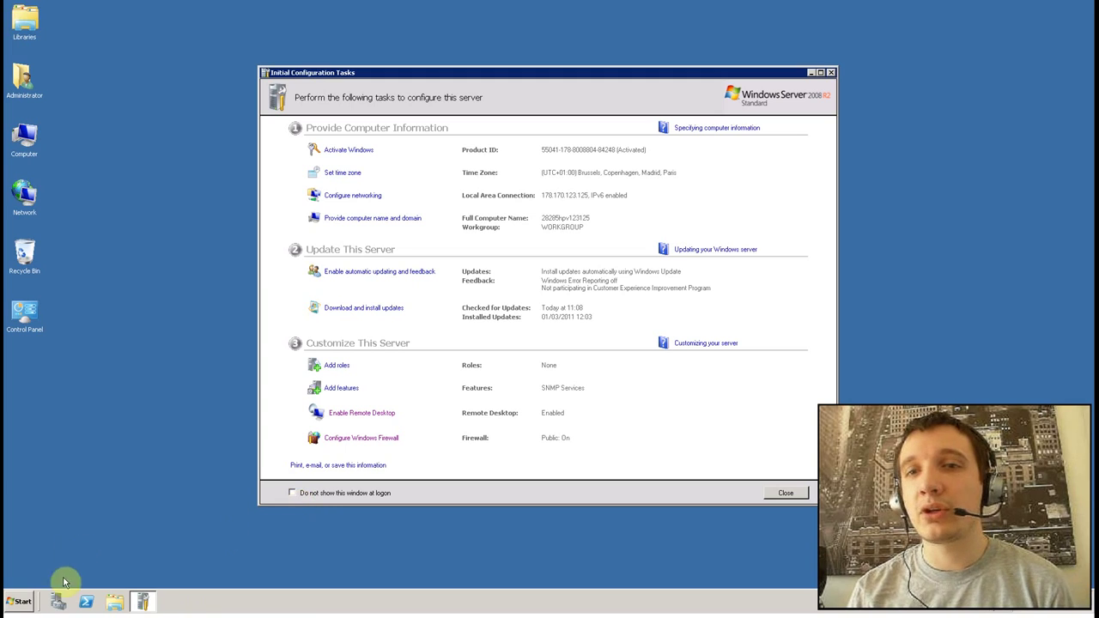
Change the Administrator account's password in the server's Control Panel, entering the current password and the new password with its confirmation
{"action": "left_click", "coordinate": [19, 602]}
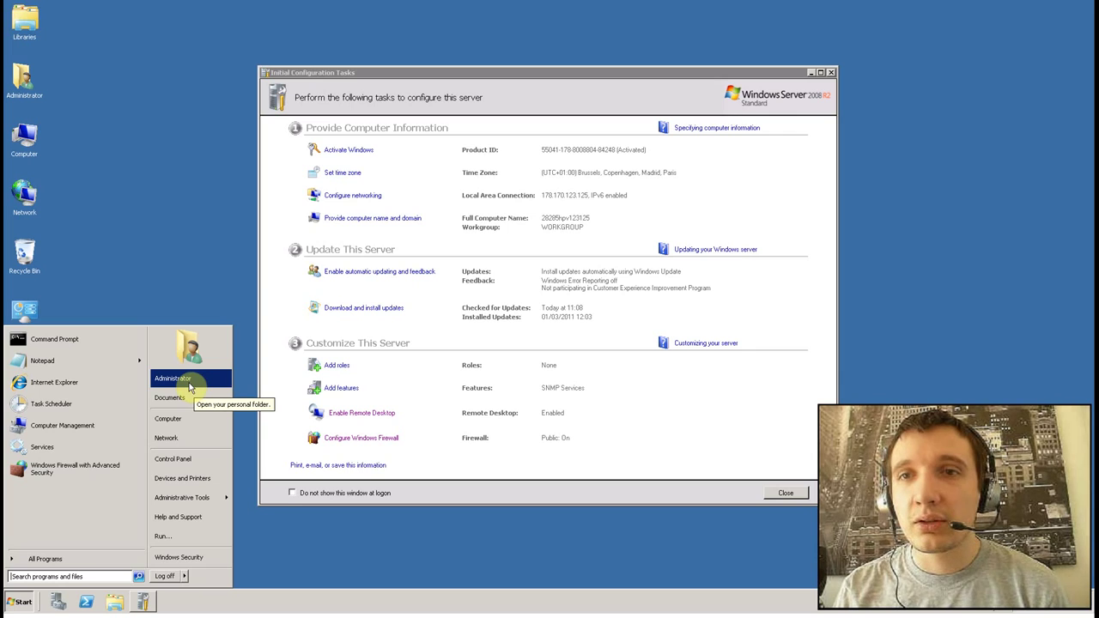
{"action": "left_click", "coordinate": [176, 462]}
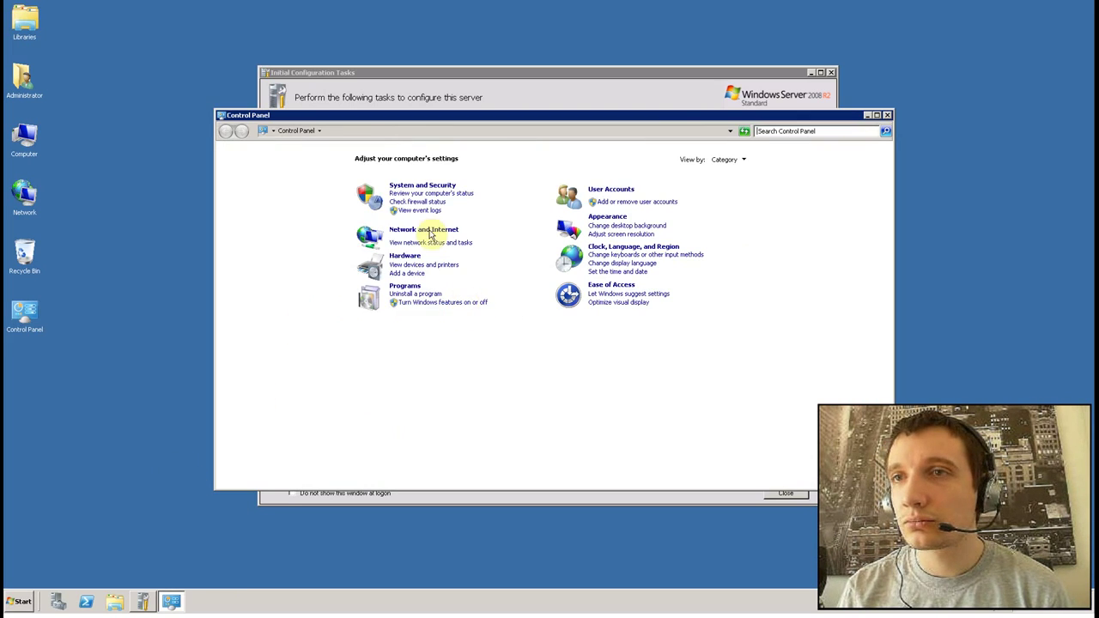
{"action": "left_click", "coordinate": [606, 190]}
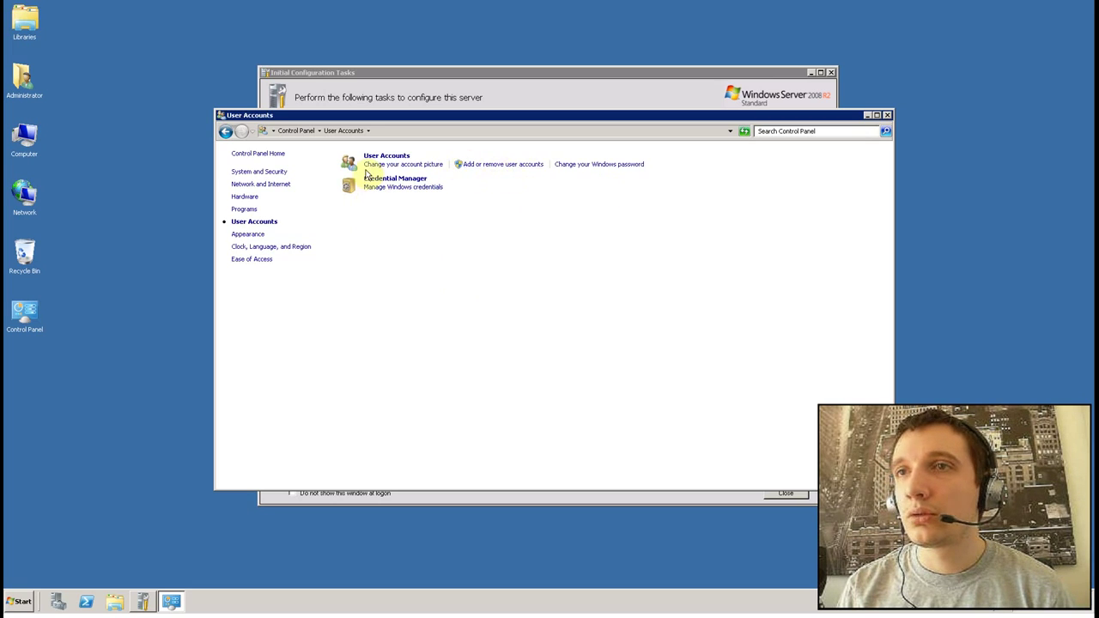
{"action": "left_click", "coordinate": [583, 171]}
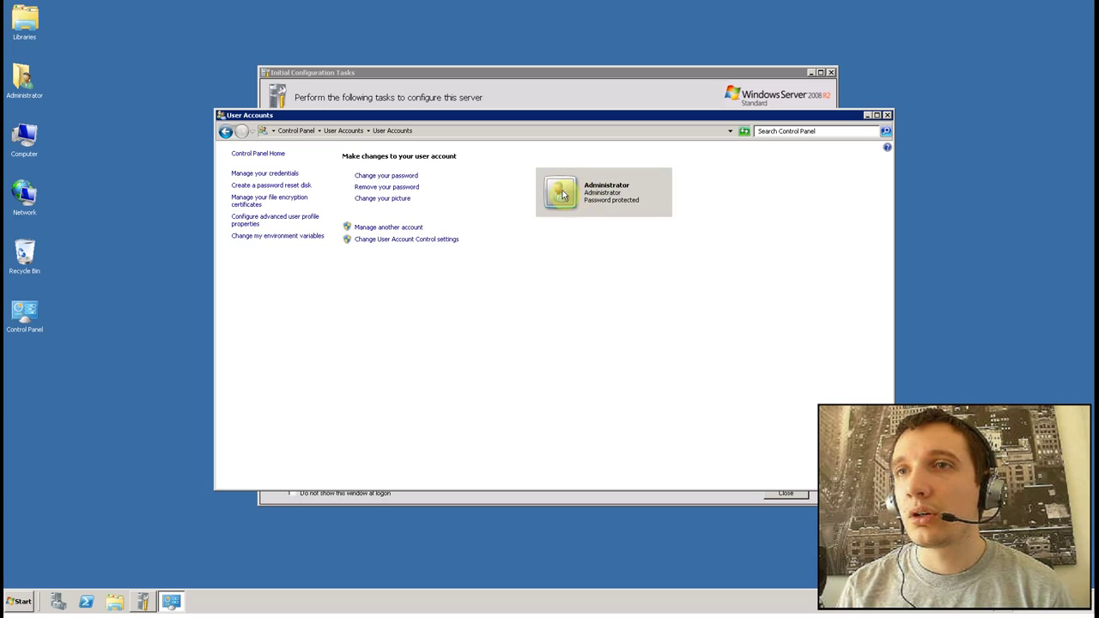
{"action": "left_click", "coordinate": [382, 176]}
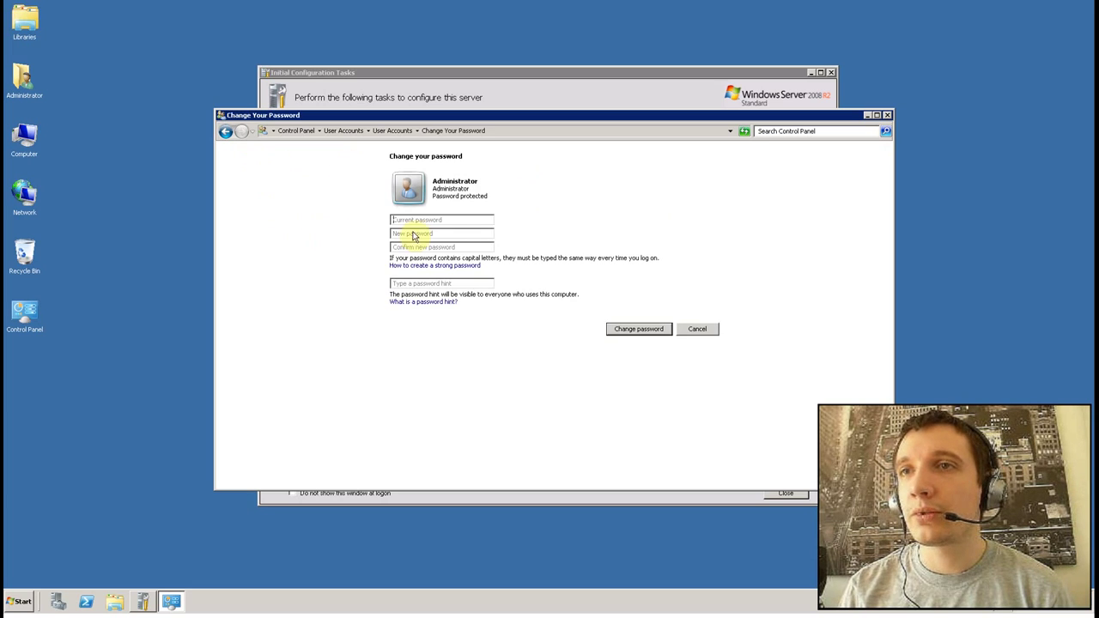
{"action": "right_click", "coordinate": [436, 218]}
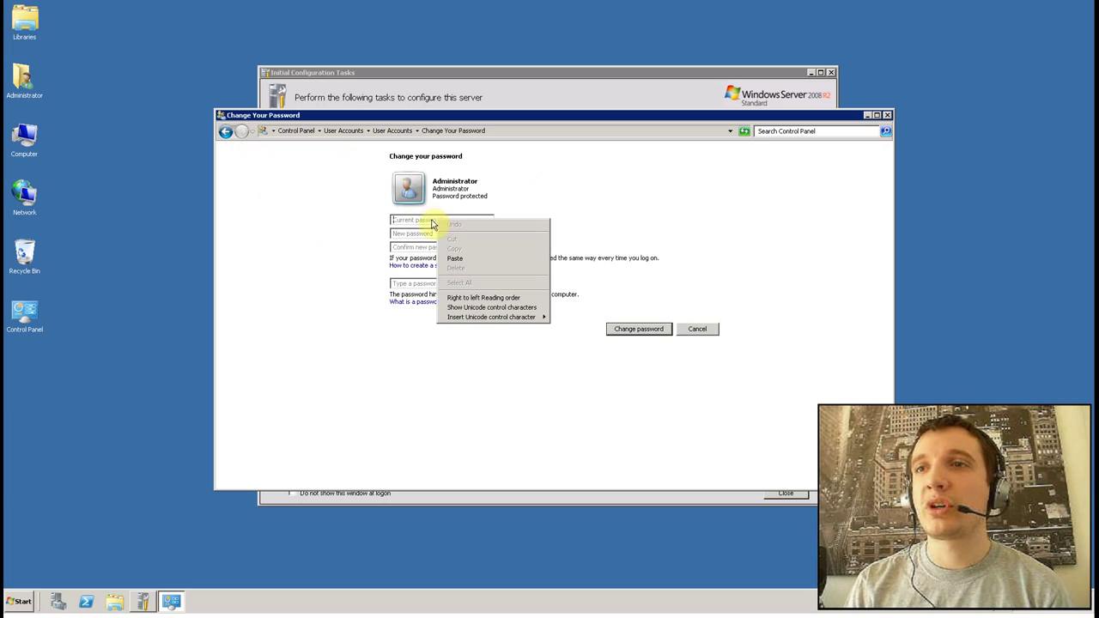
{"action": "left_click", "coordinate": [451, 254]}
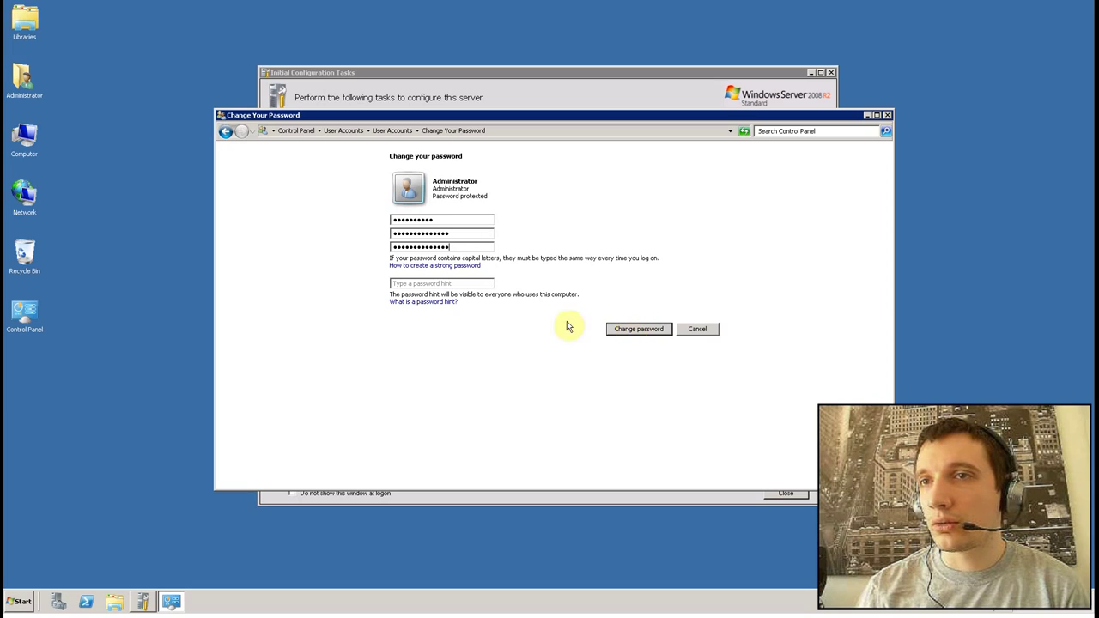
{"action": "left_click", "coordinate": [642, 329]}
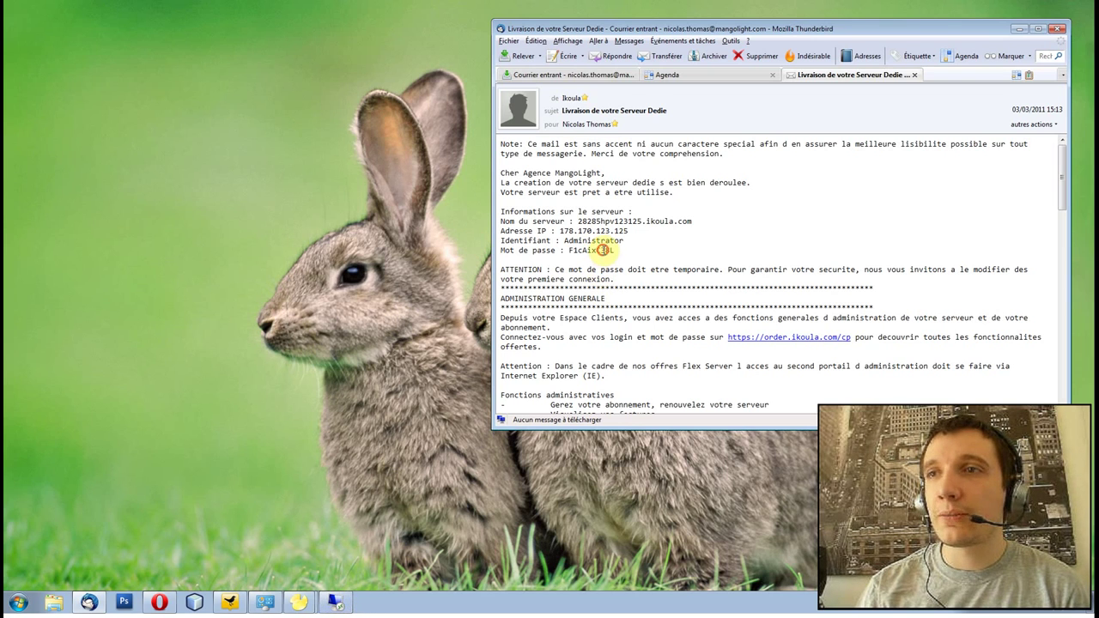
{"action": "left_click_drag", "start_coordinate": [566, 249], "coordinate": [615, 250]}
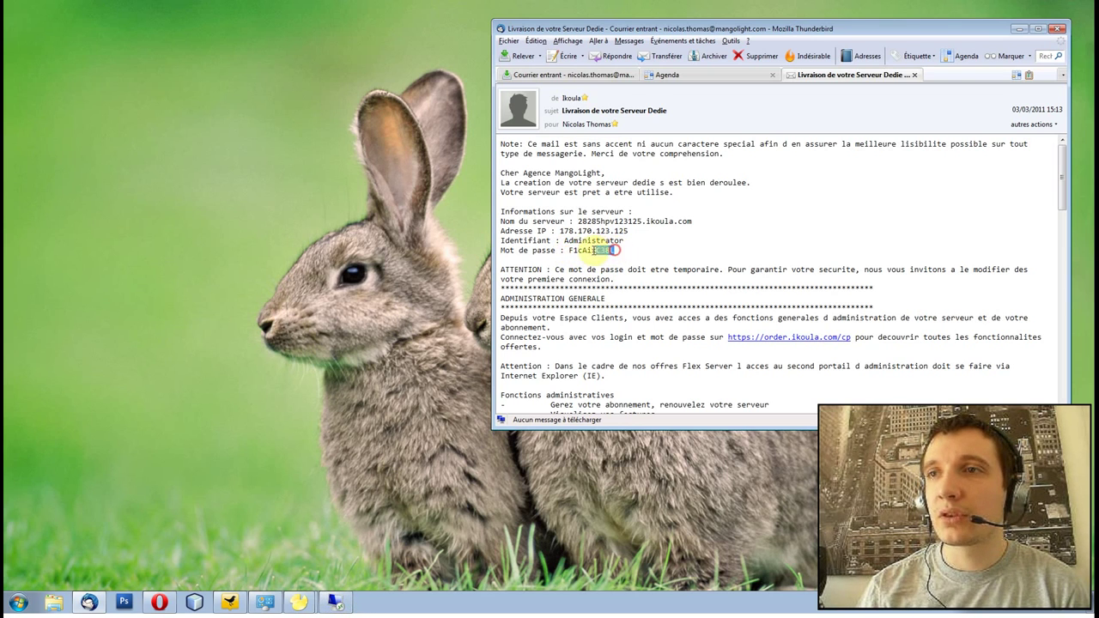
{"action": "left_click", "coordinate": [569, 250]}
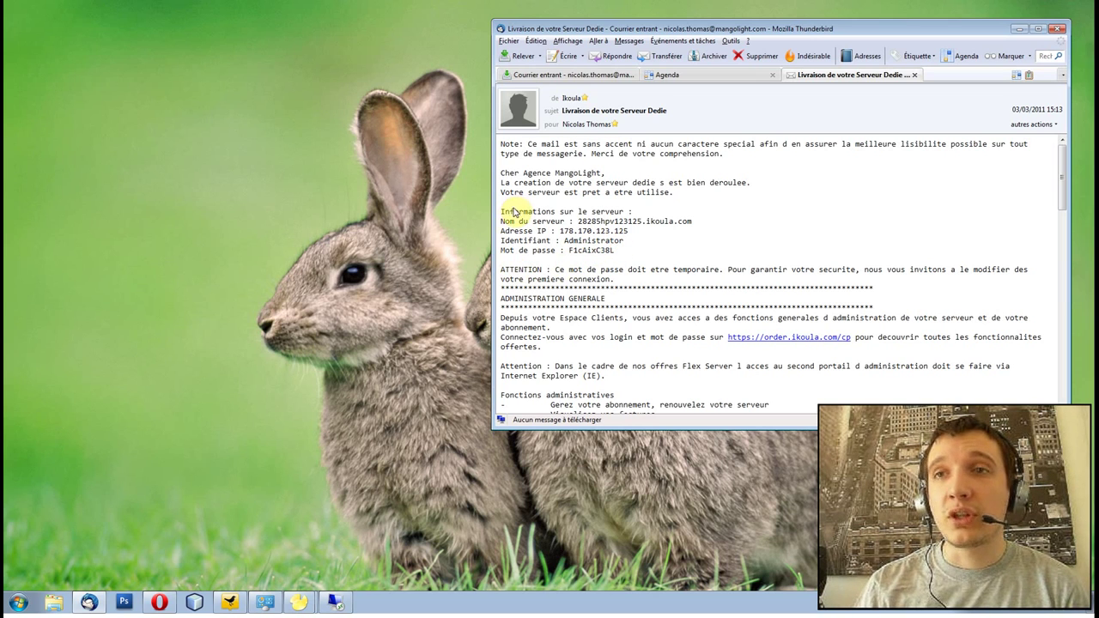
{"action": "left_click", "coordinate": [336, 603]}
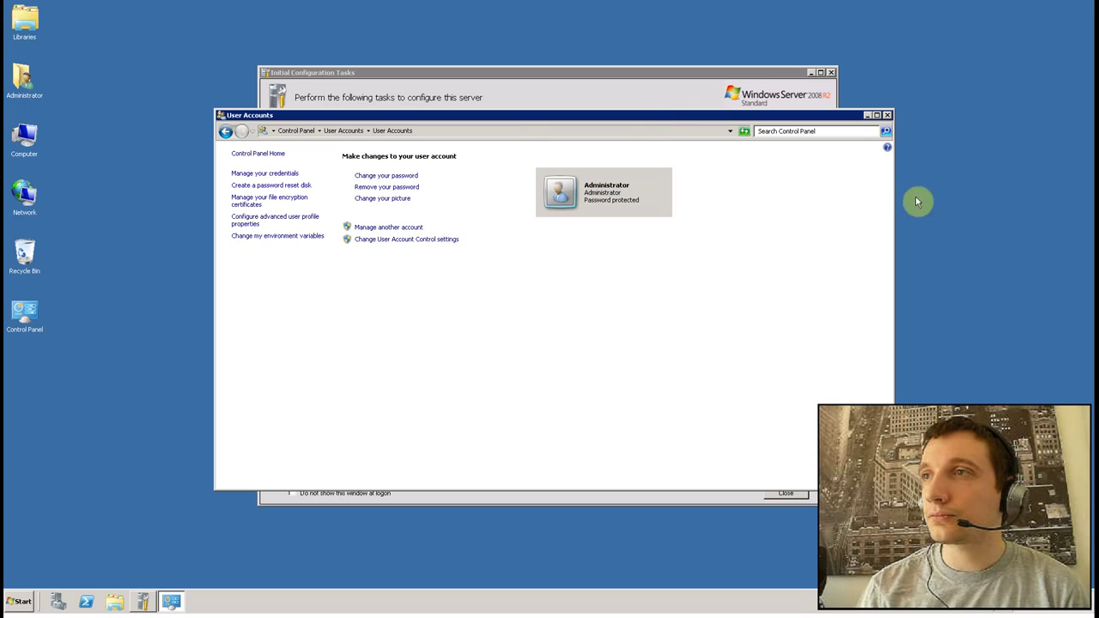
{"action": "left_click_drag", "start_coordinate": [642, 114], "coordinate": [686, 123]}
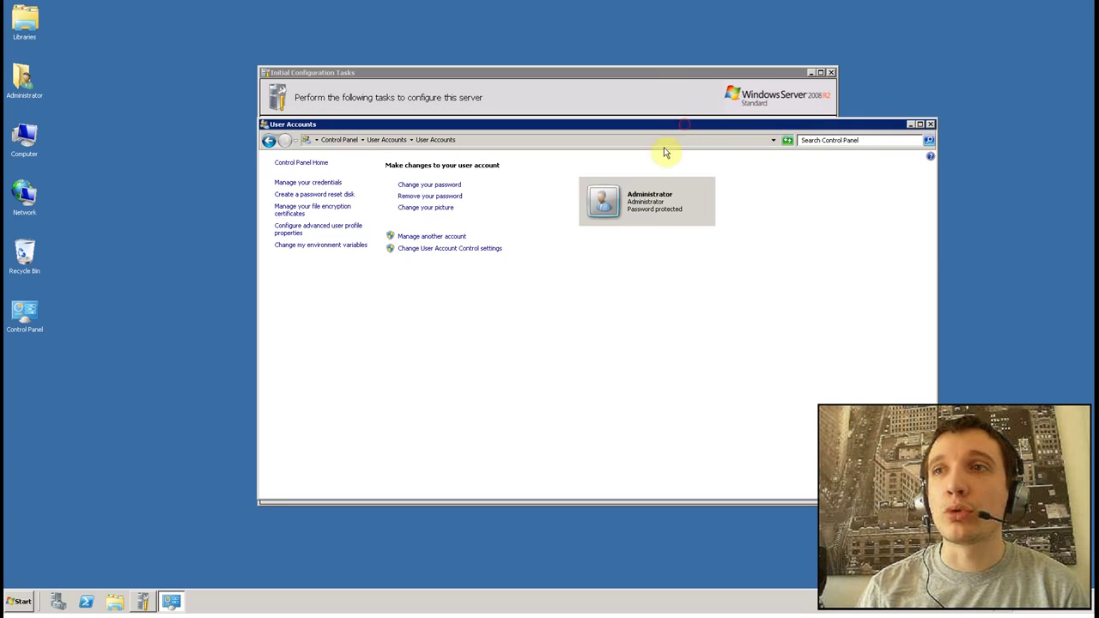
{"action": "left_click_drag", "start_coordinate": [397, 130], "coordinate": [427, 143]}
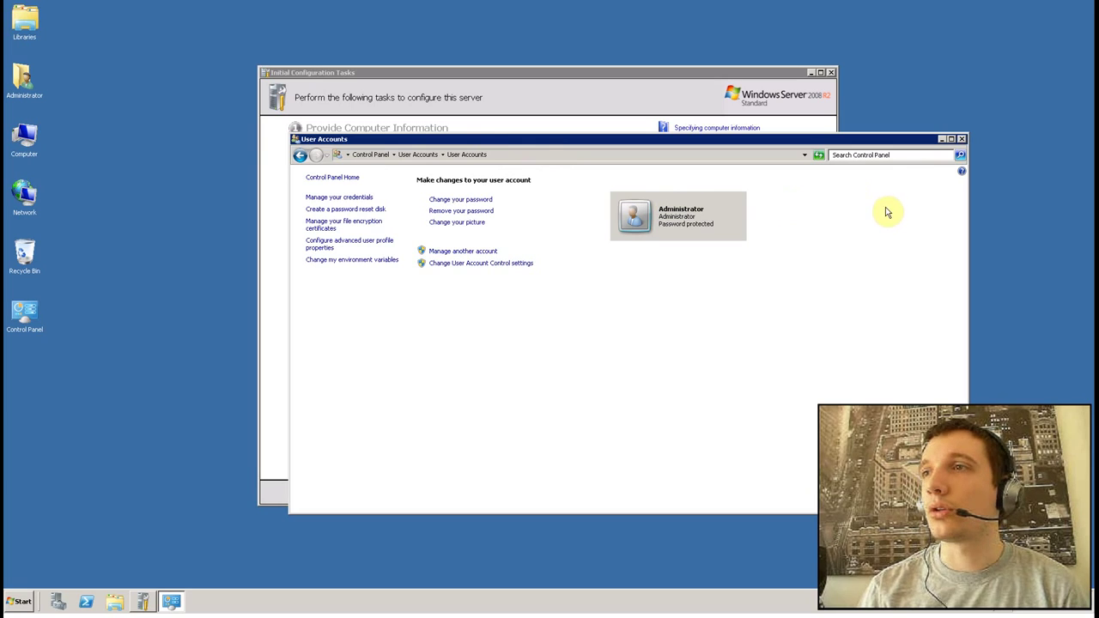
{"action": "left_click_drag", "start_coordinate": [769, 144], "coordinate": [748, 130]}
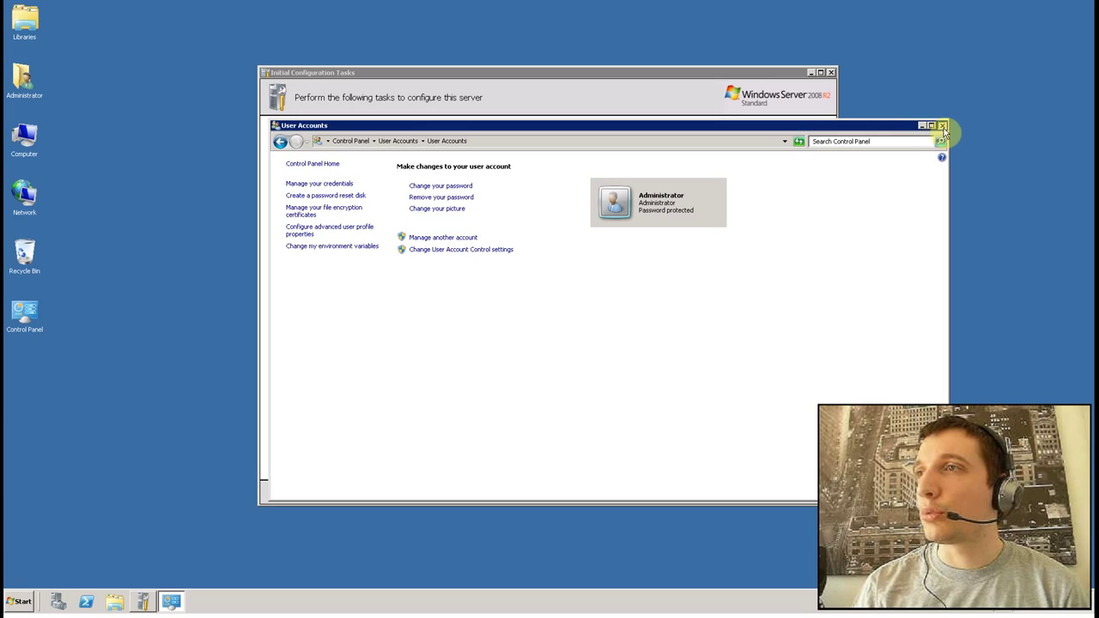
Close the User Accounts window and open Windows Update from the server's initial configuration tasks
{"action": "left_click", "coordinate": [942, 126]}
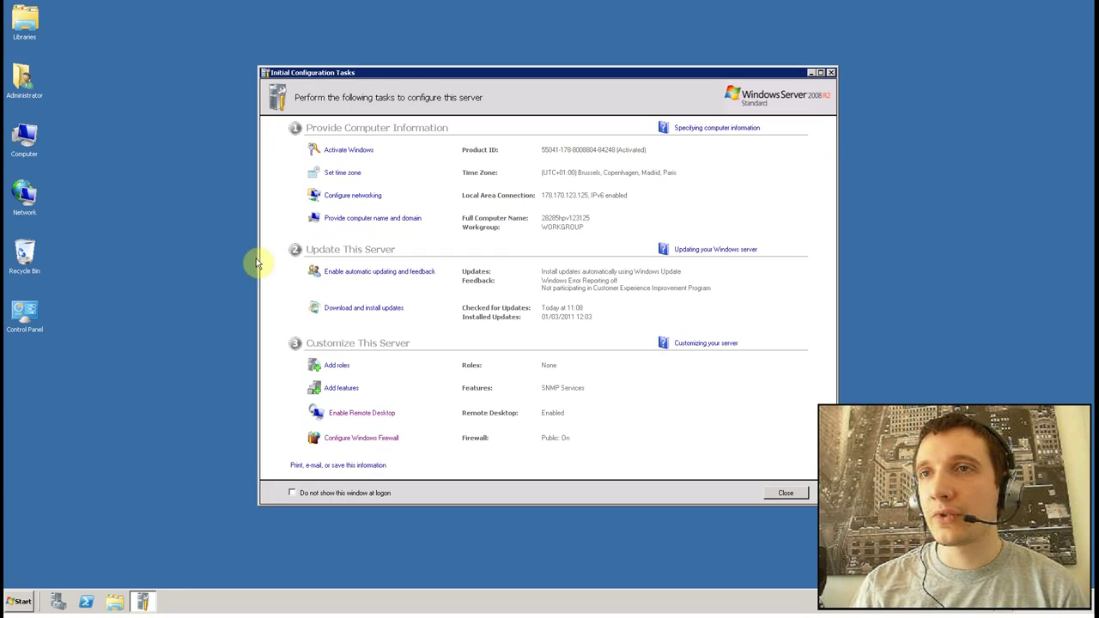
{"action": "left_click_drag", "start_coordinate": [396, 72], "coordinate": [403, 61]}
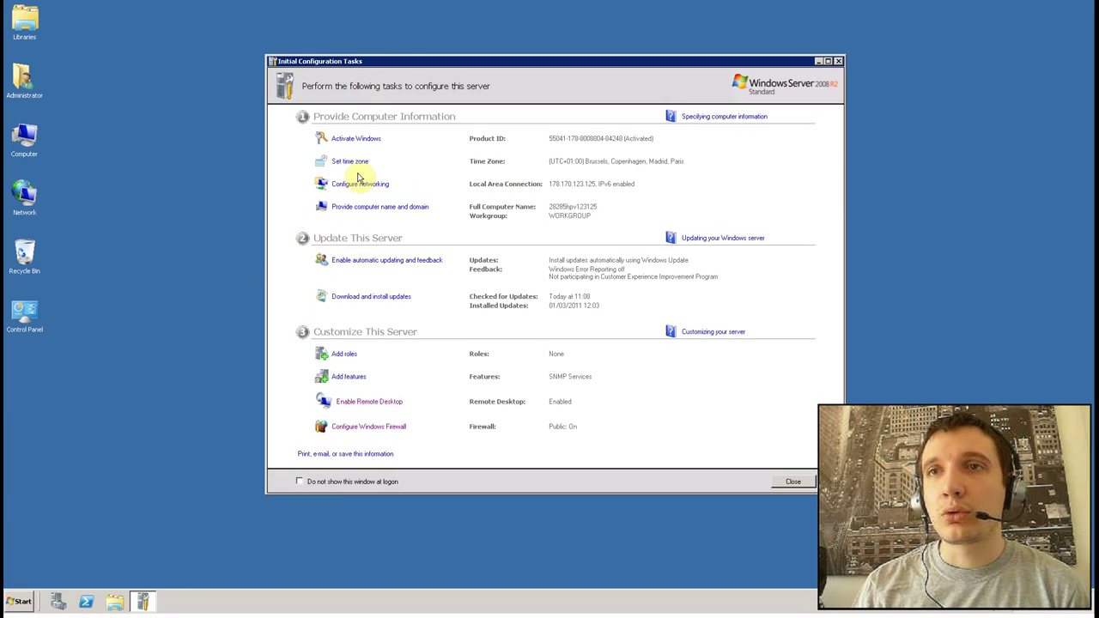
{"action": "left_click", "coordinate": [350, 298]}
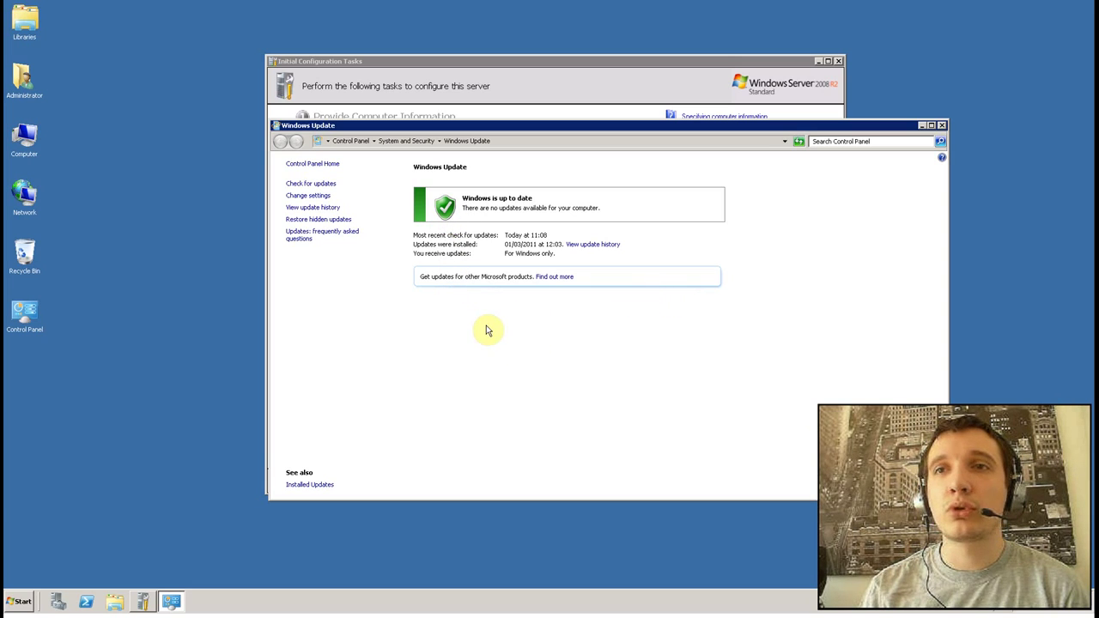
{"action": "left_click", "coordinate": [21, 603]}
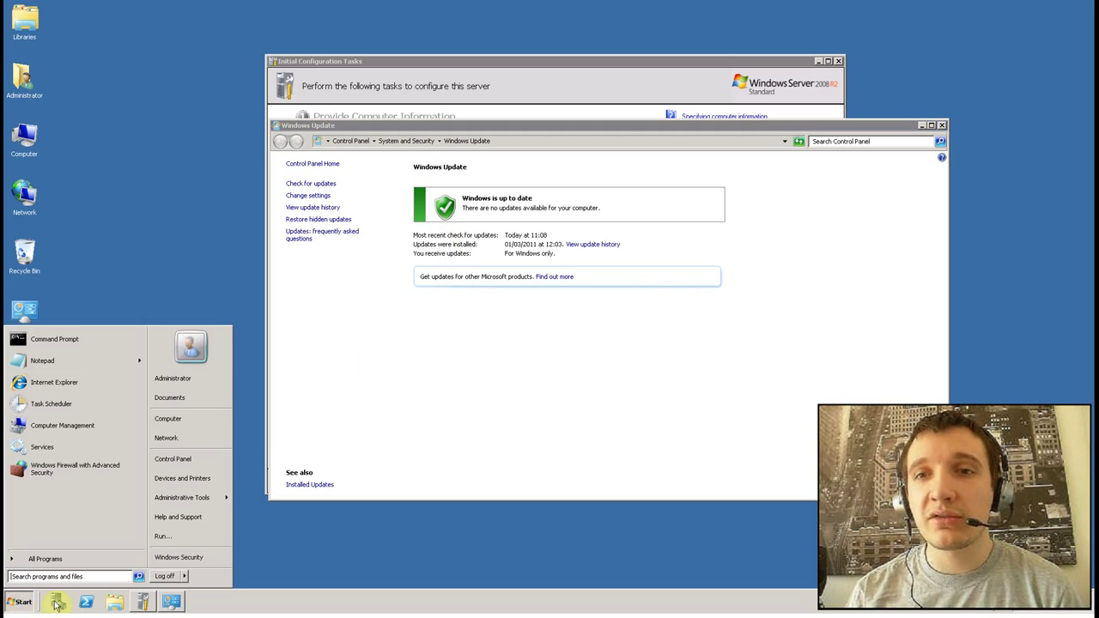
{"action": "left_click", "coordinate": [185, 578]}
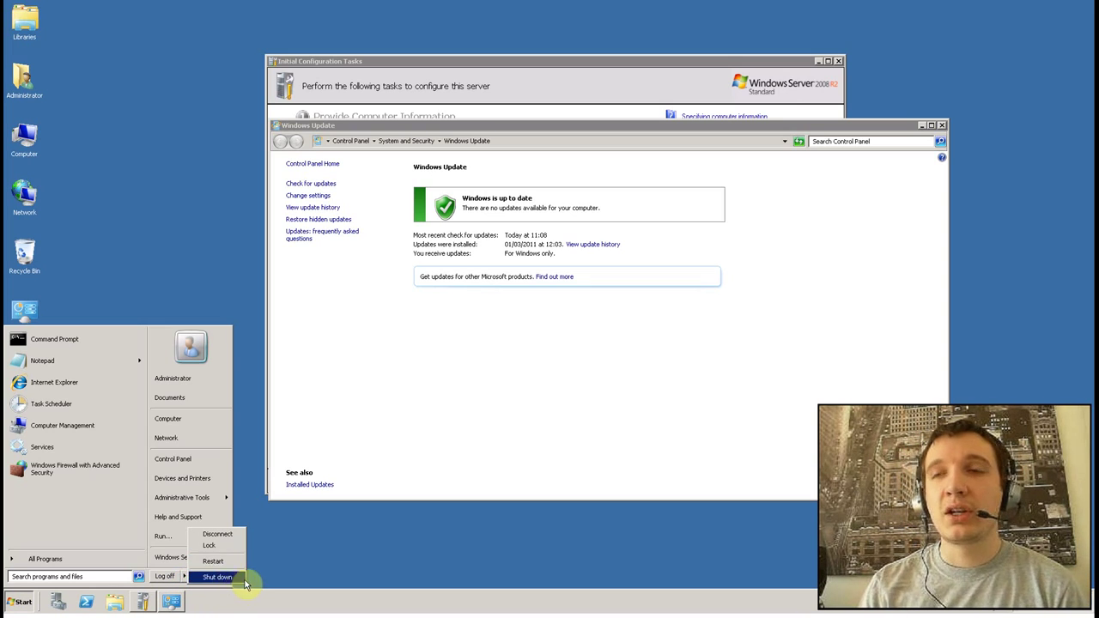
{"action": "left_click", "coordinate": [244, 278]}
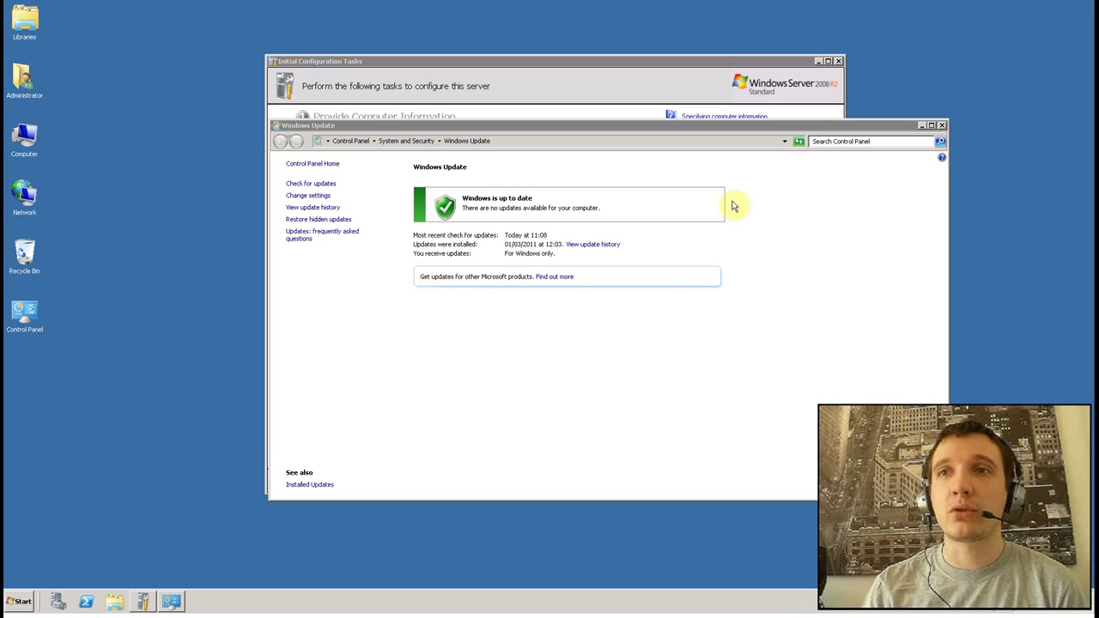
Close the Windows Update window and return to the initial configuration tasks
{"action": "left_click_drag", "start_coordinate": [674, 126], "coordinate": [629, 136]}
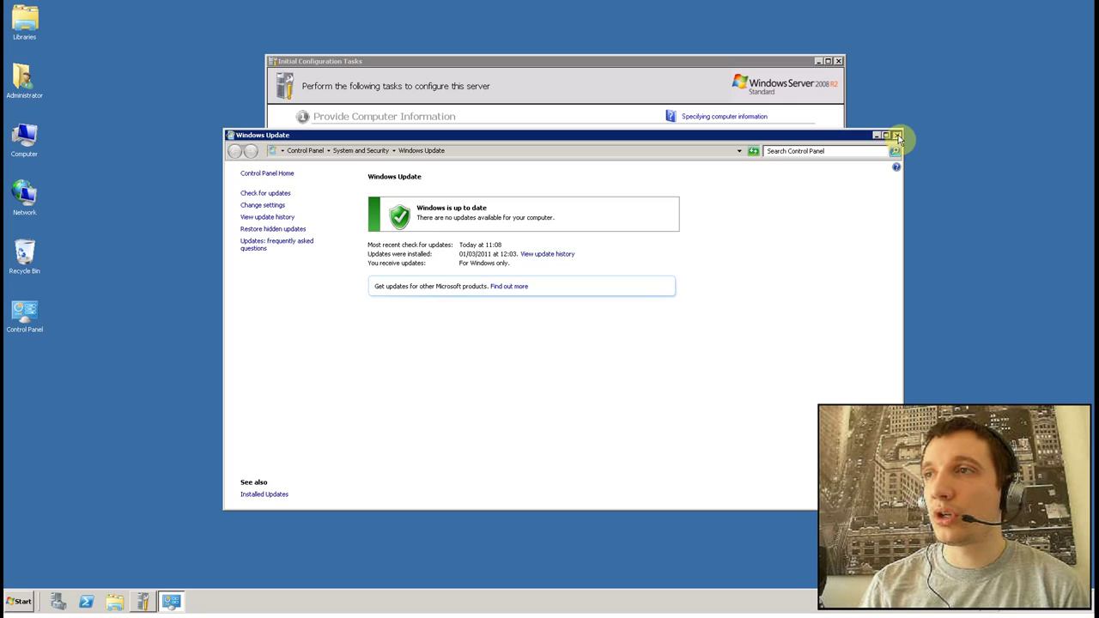
{"action": "left_click", "coordinate": [898, 135]}
{"action": "left_click_drag", "start_coordinate": [479, 69], "coordinate": [497, 63]}
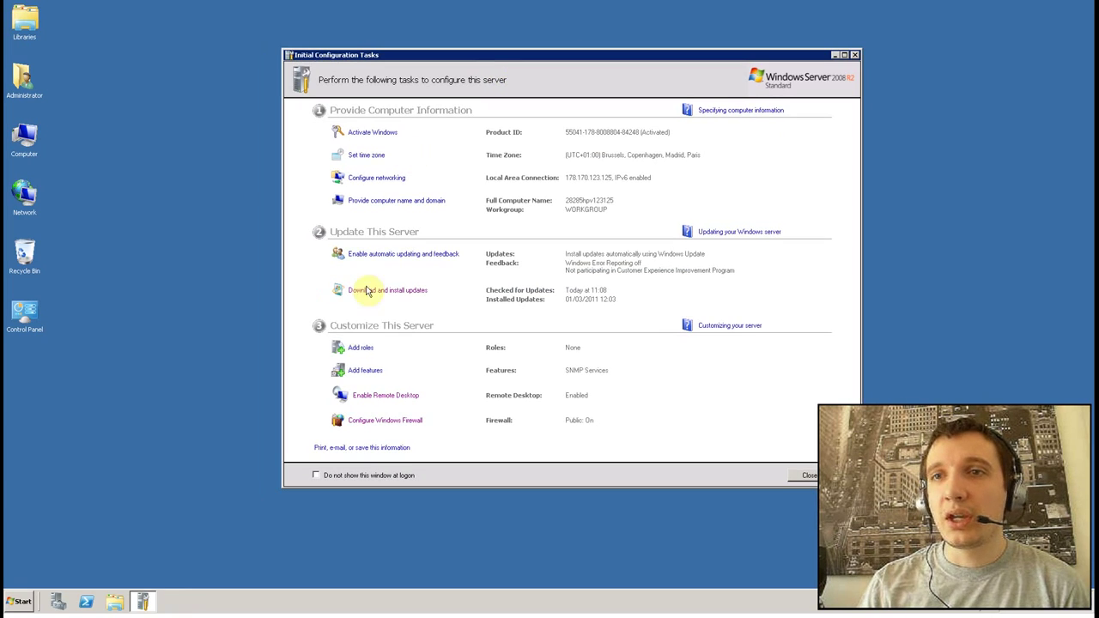
Start adding a role from the initial configuration tasks and select the Web Server (IIS) role
{"action": "left_click", "coordinate": [359, 348]}
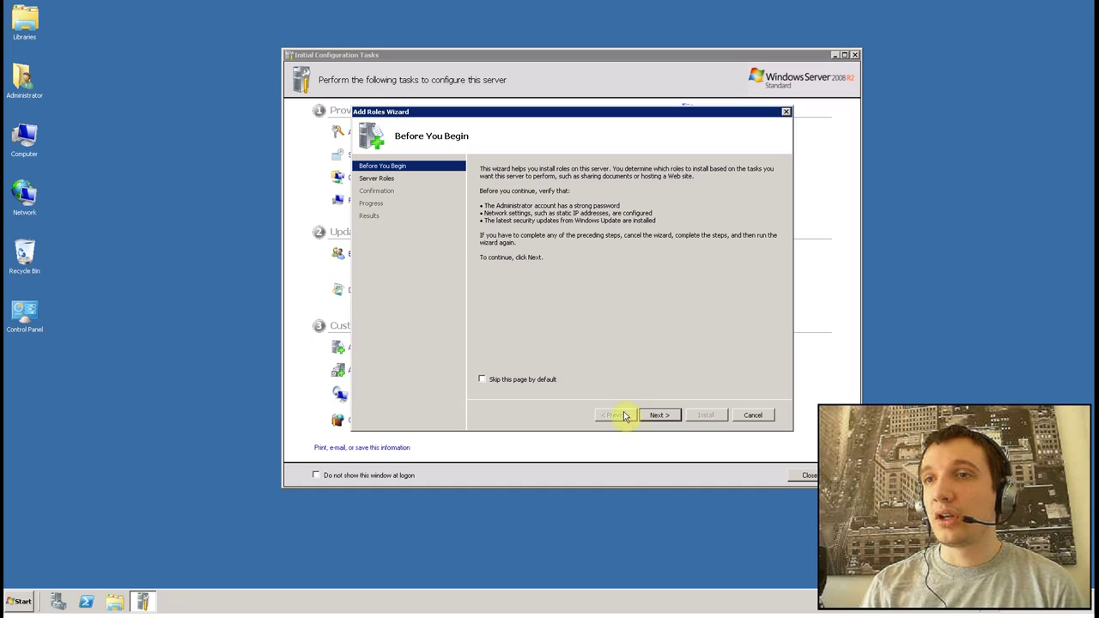
{"action": "left_click_drag", "start_coordinate": [478, 111], "coordinate": [499, 112]}
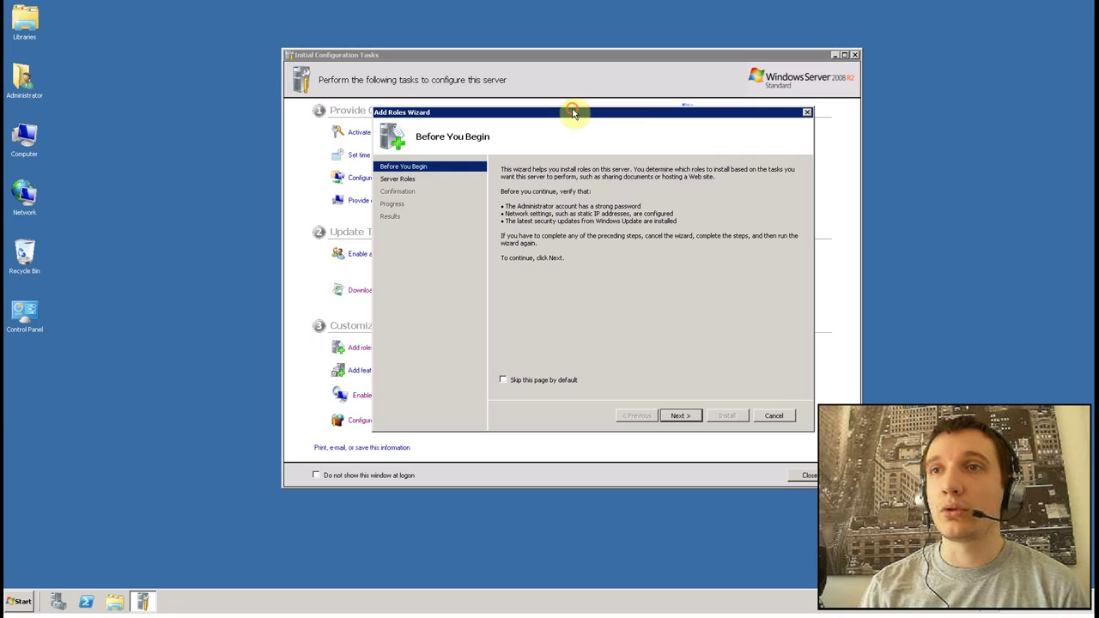
{"action": "left_click_drag", "start_coordinate": [572, 113], "coordinate": [573, 130]}
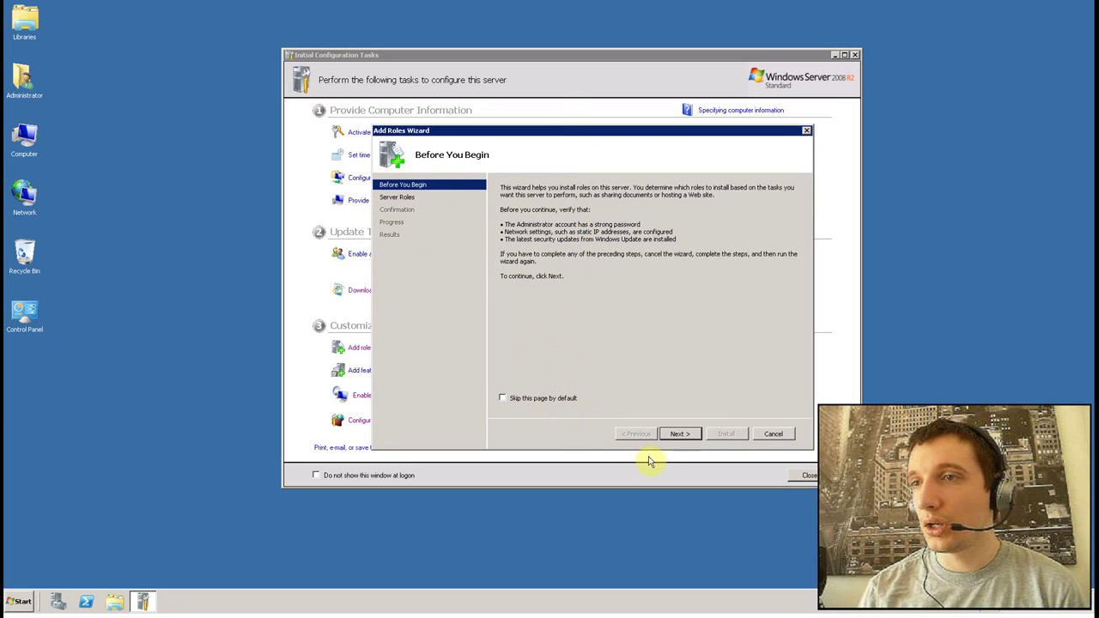
{"action": "left_click", "coordinate": [679, 434]}
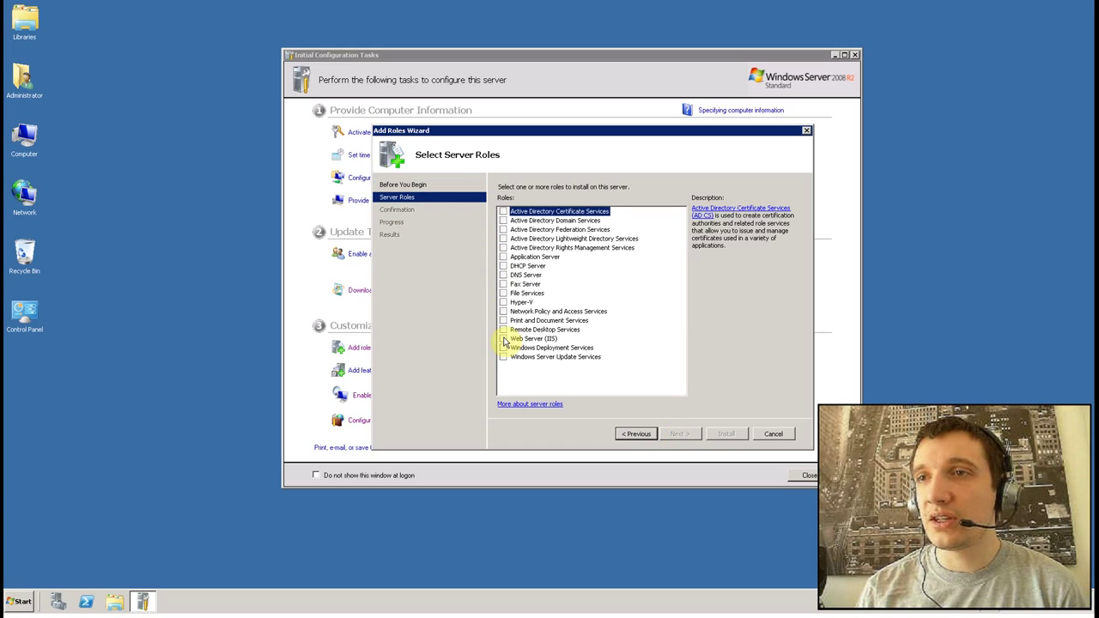
{"action": "left_click", "coordinate": [504, 339]}
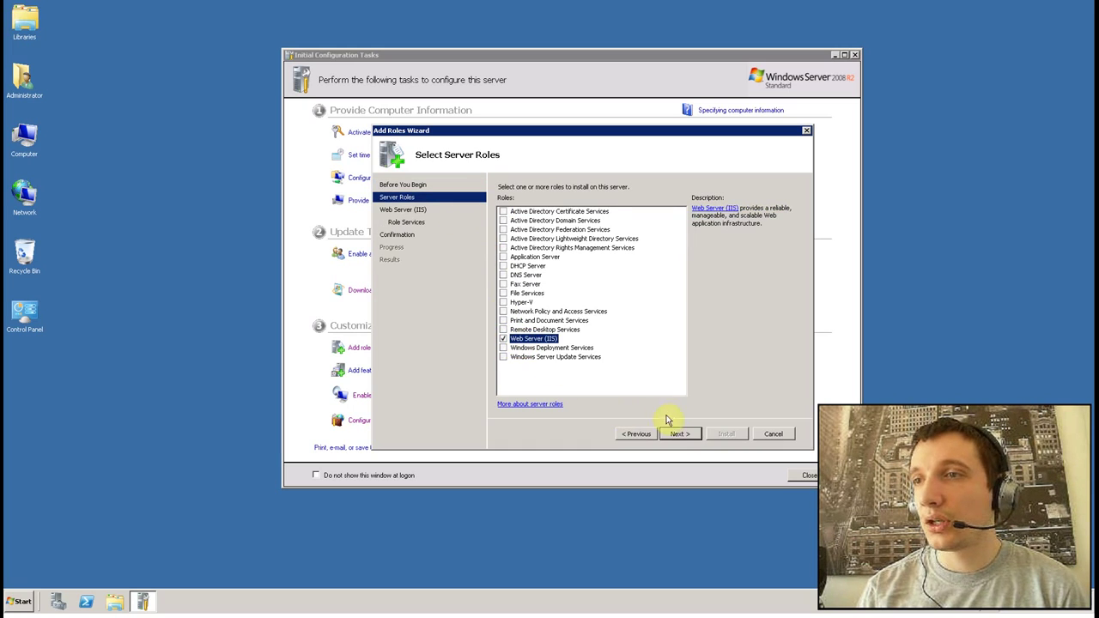
{"action": "left_click", "coordinate": [693, 437]}
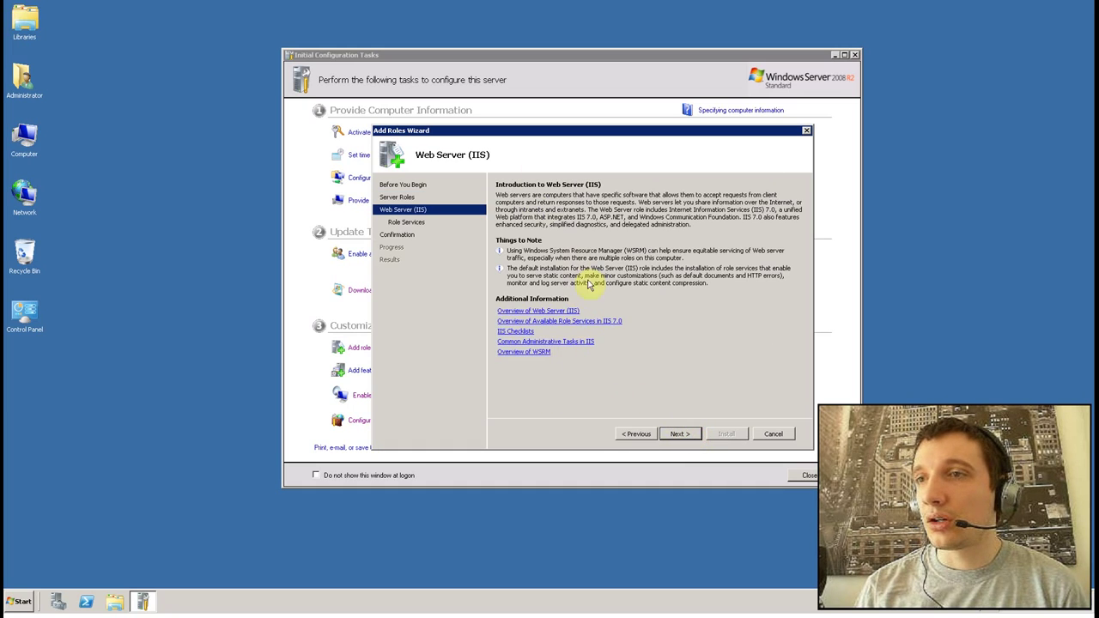
Keep the default role services for Web Server (IIS), install the role and close the wizard
{"action": "left_click", "coordinate": [688, 436]}
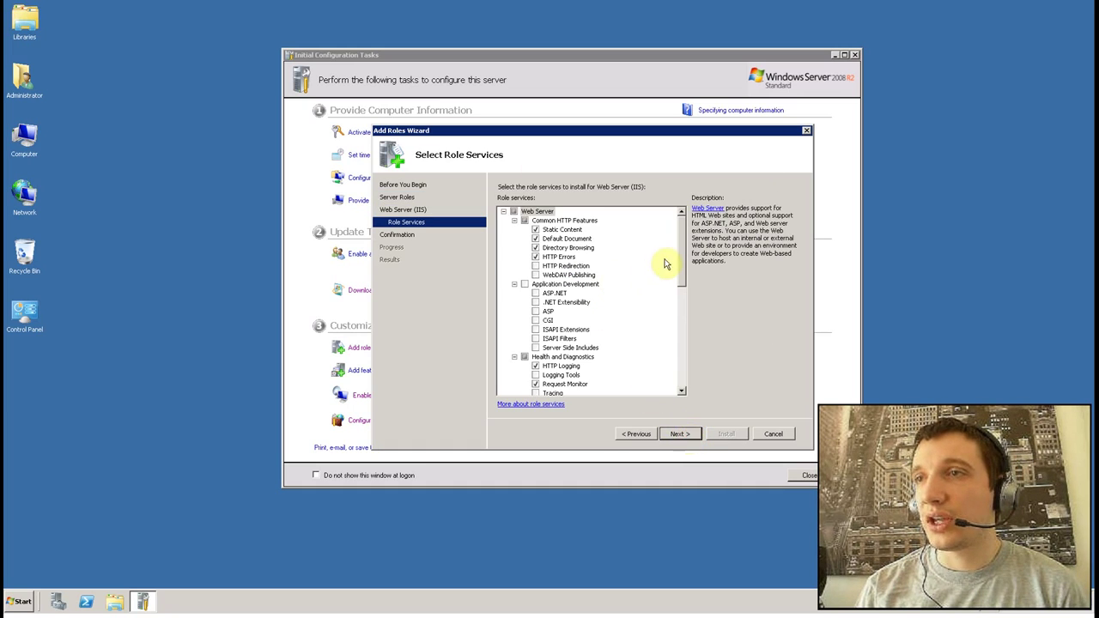
{"action": "scroll", "coordinate": [686, 229], "scroll_direction": "down", "scroll_amount": 1}
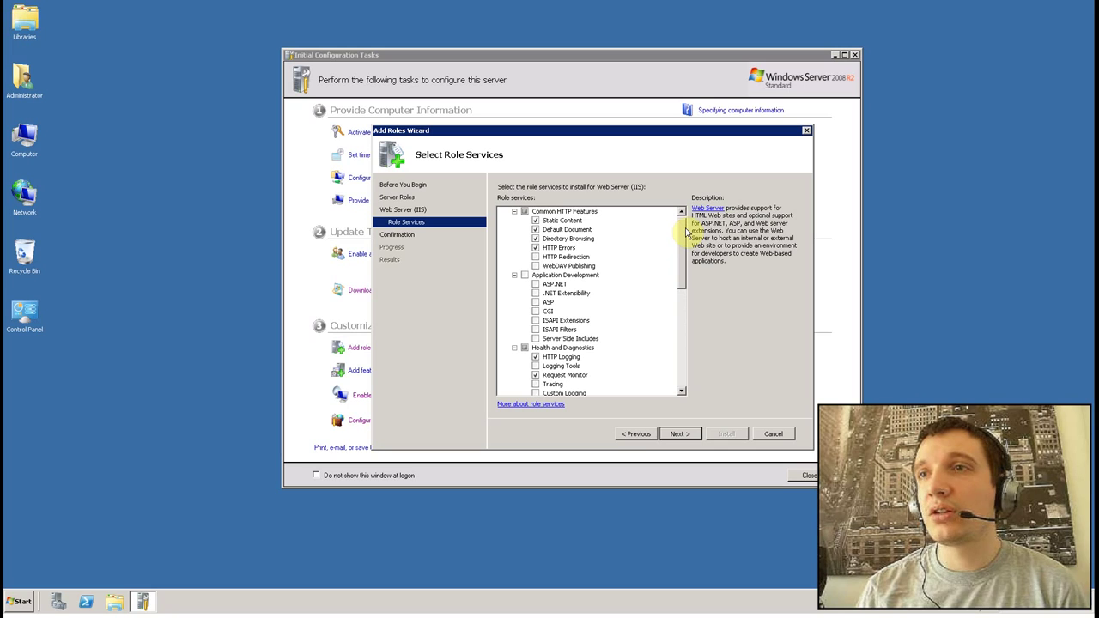
{"action": "left_click_drag", "start_coordinate": [686, 232], "coordinate": [683, 367]}
{"action": "left_click_drag", "start_coordinate": [683, 329], "coordinate": [676, 375]}
{"action": "left_click", "coordinate": [680, 433]}
{"action": "left_click", "coordinate": [727, 434]}
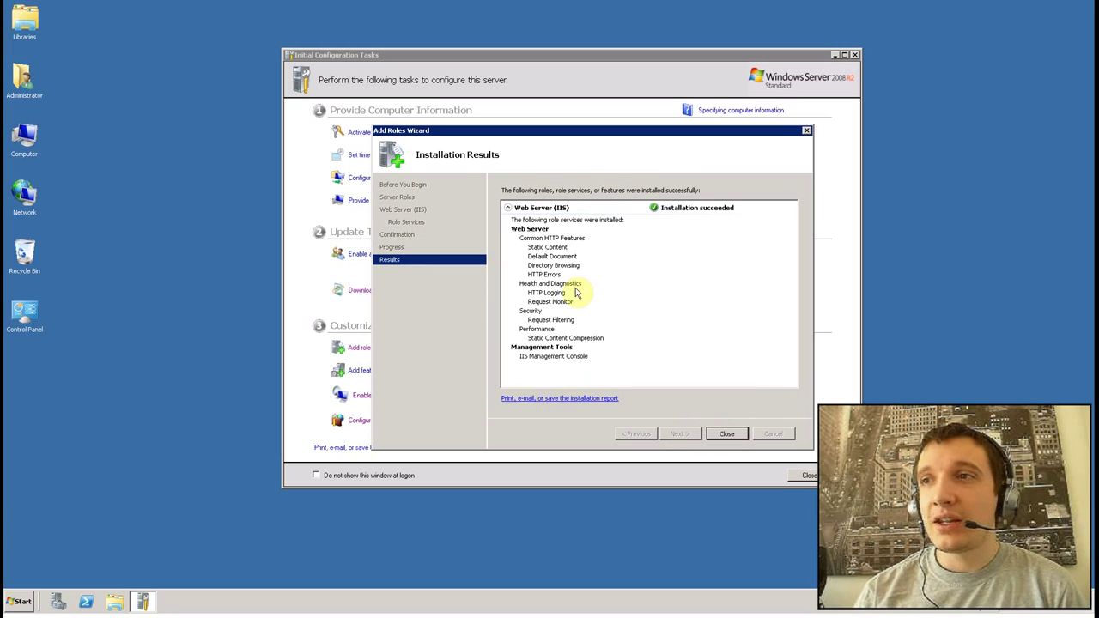
{"action": "left_click", "coordinate": [726, 438]}
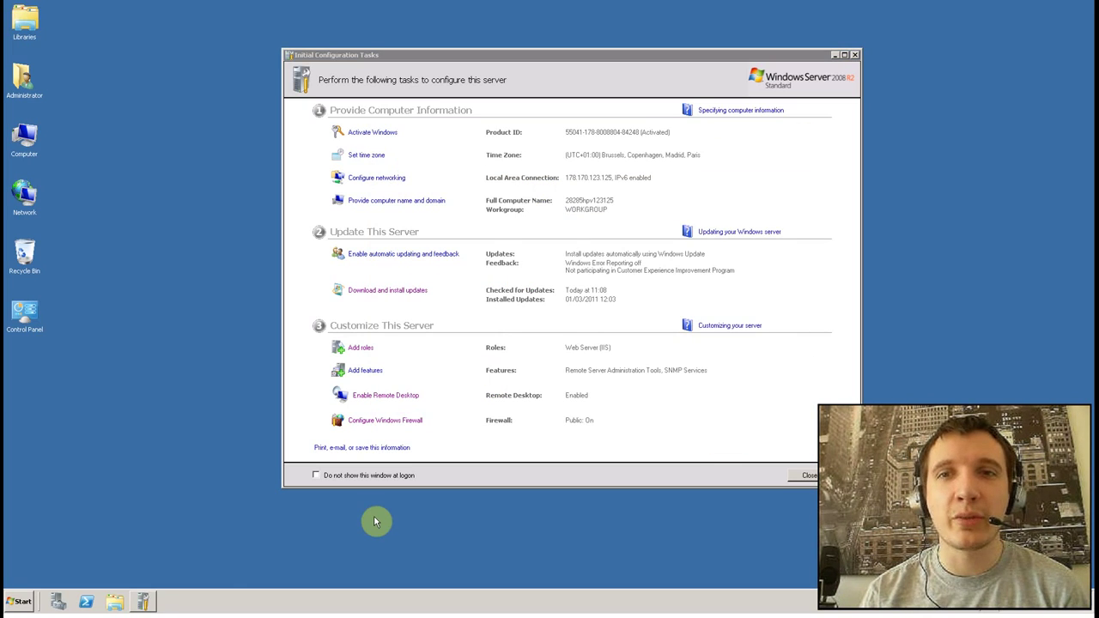
Open Internet Information Services (IIS) Manager on the server and display the local server's list of sites
{"action": "key", "text": "super"}
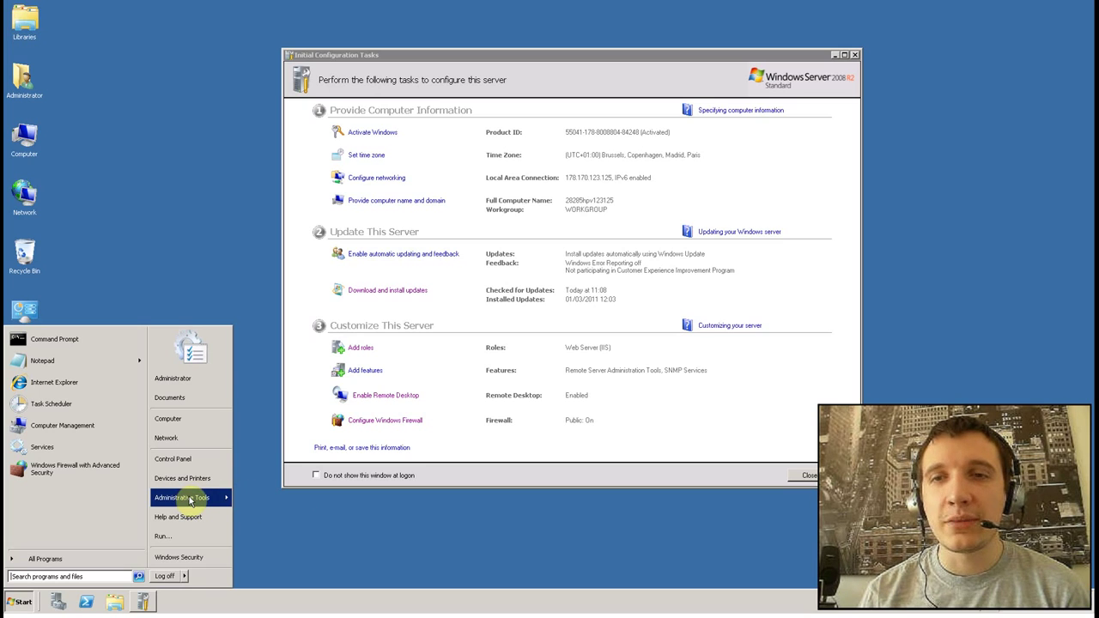
{"action": "mouse_move", "coordinate": [193, 502]}
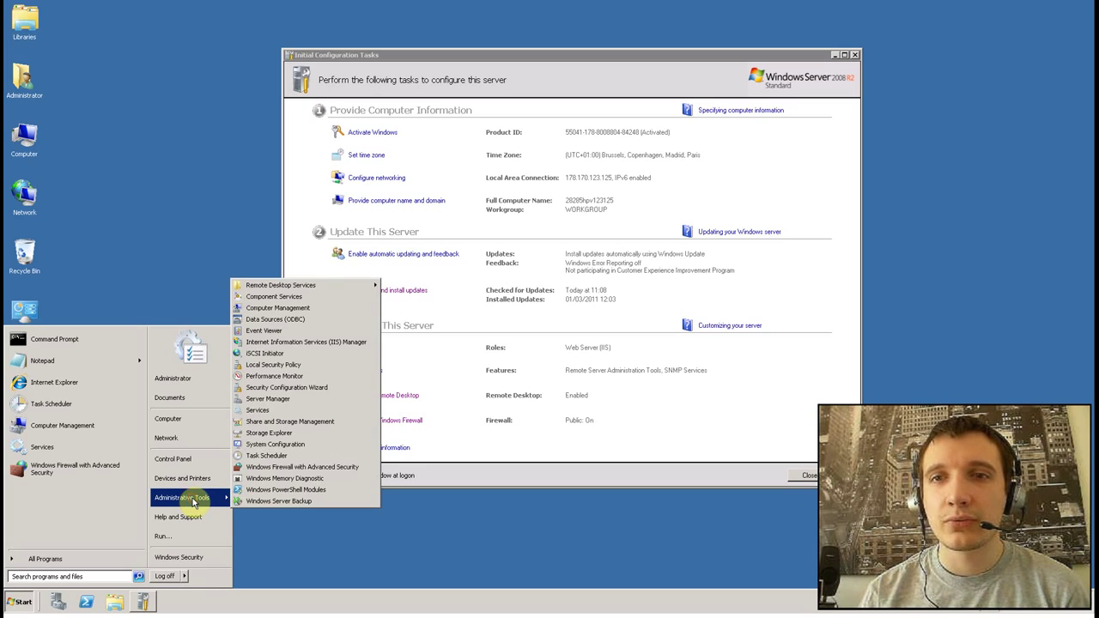
{"action": "left_click", "coordinate": [341, 343]}
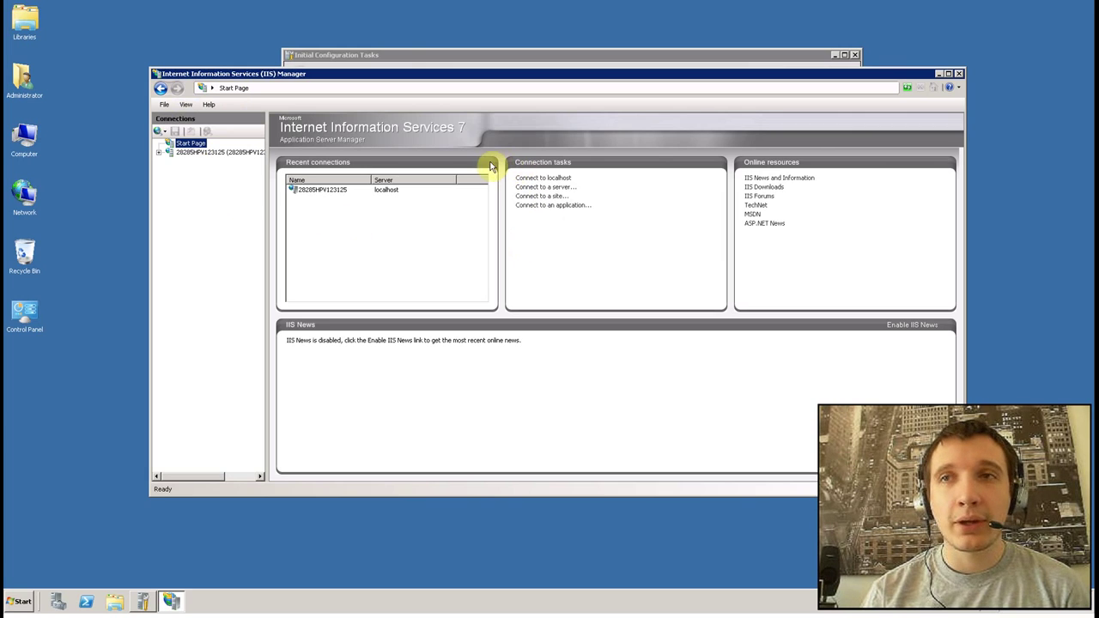
{"action": "left_click", "coordinate": [160, 155]}
{"action": "left_click", "coordinate": [194, 153]}
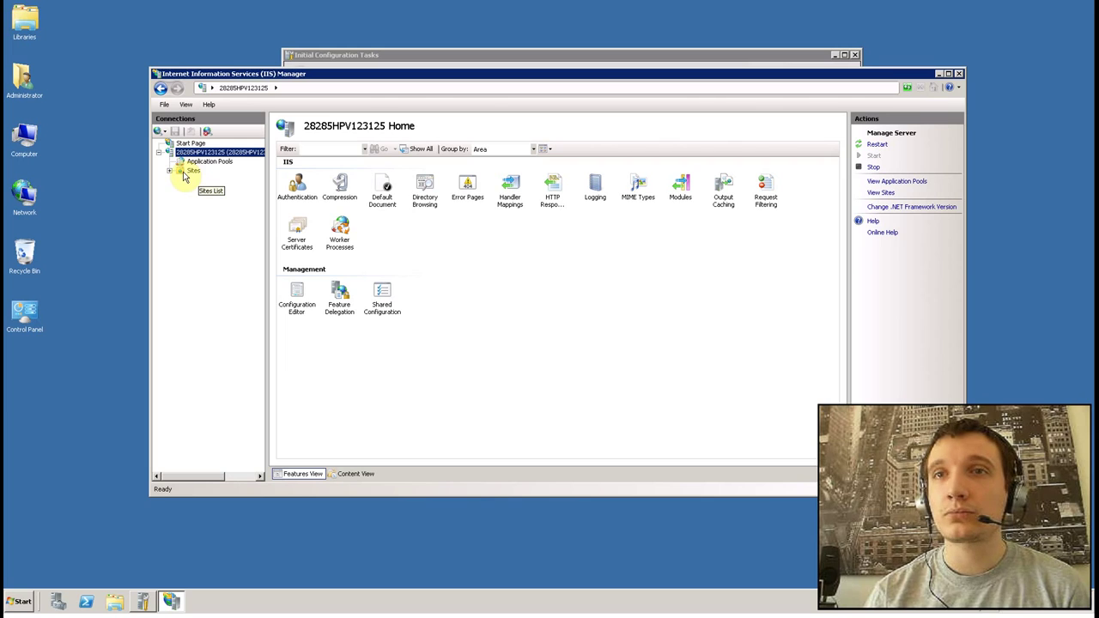
{"action": "left_click", "coordinate": [192, 172]}
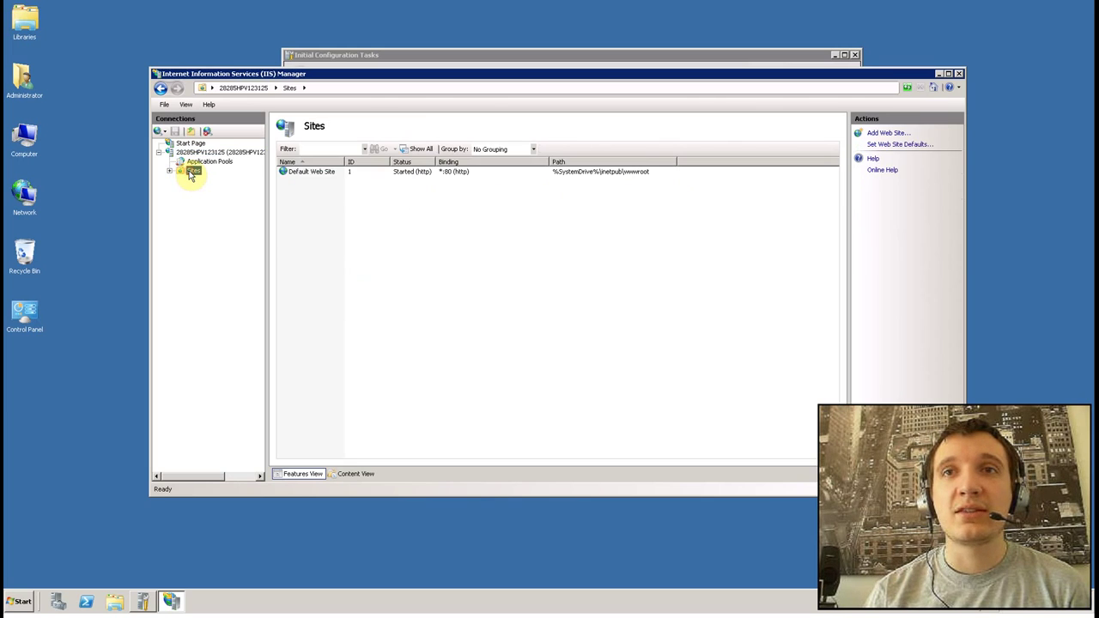
{"action": "right_click", "coordinate": [189, 174]}
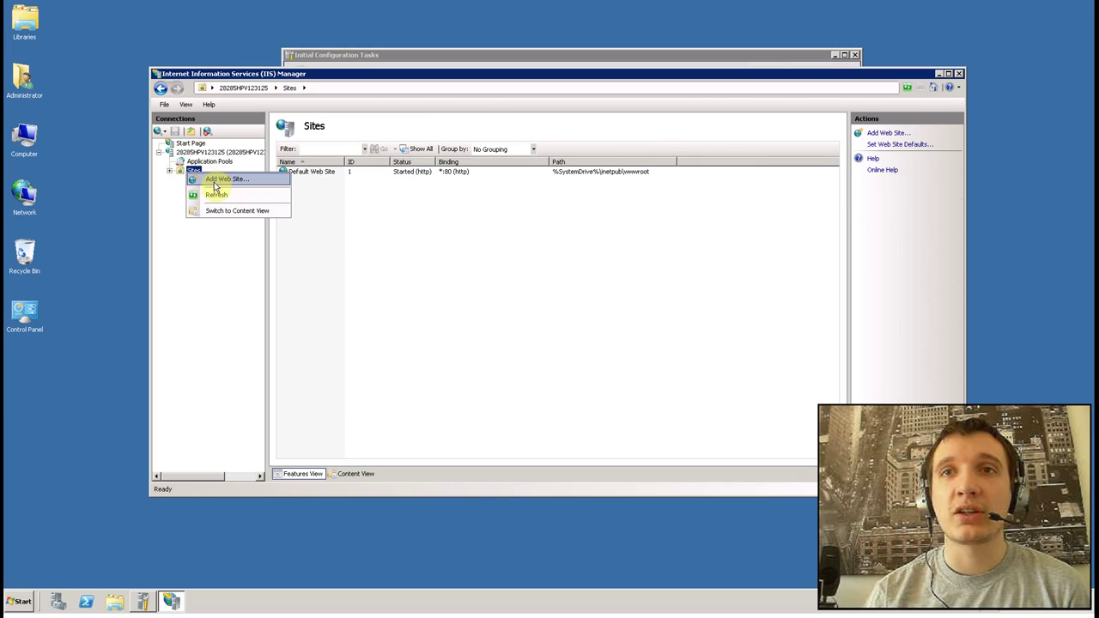
{"action": "left_click", "coordinate": [215, 183]}
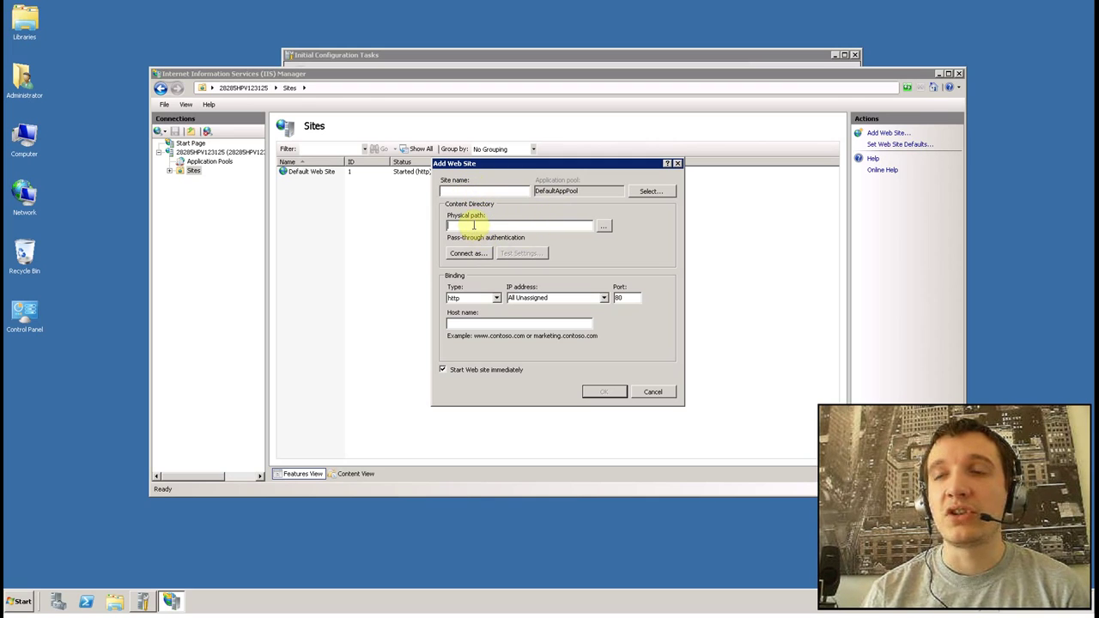
{"action": "left_click", "coordinate": [471, 323]}
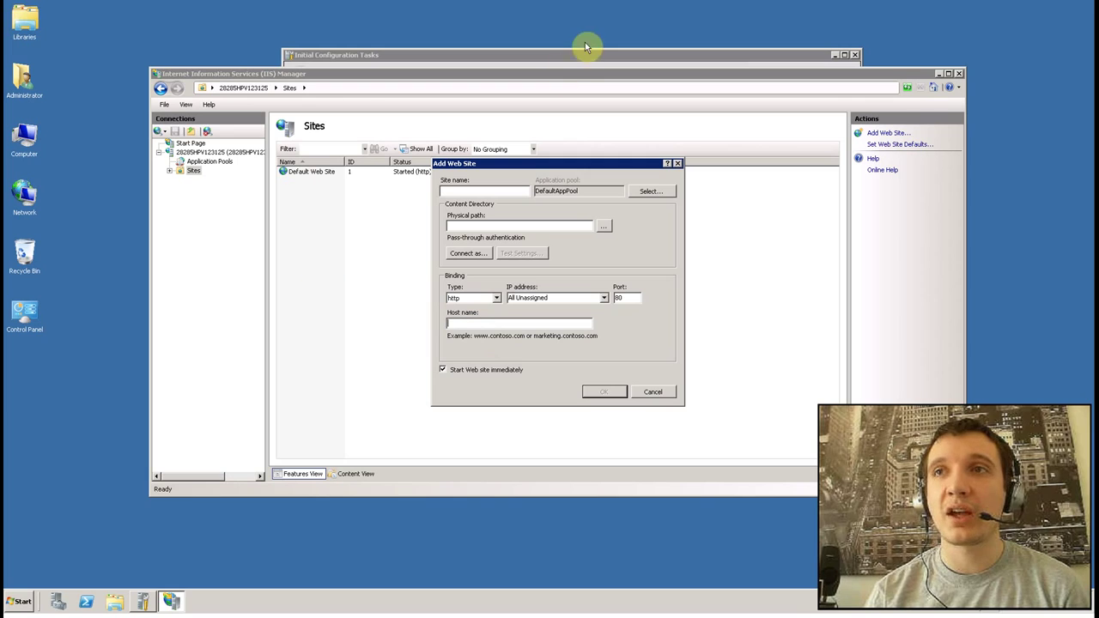
{"action": "left_click", "coordinate": [744, 12]}
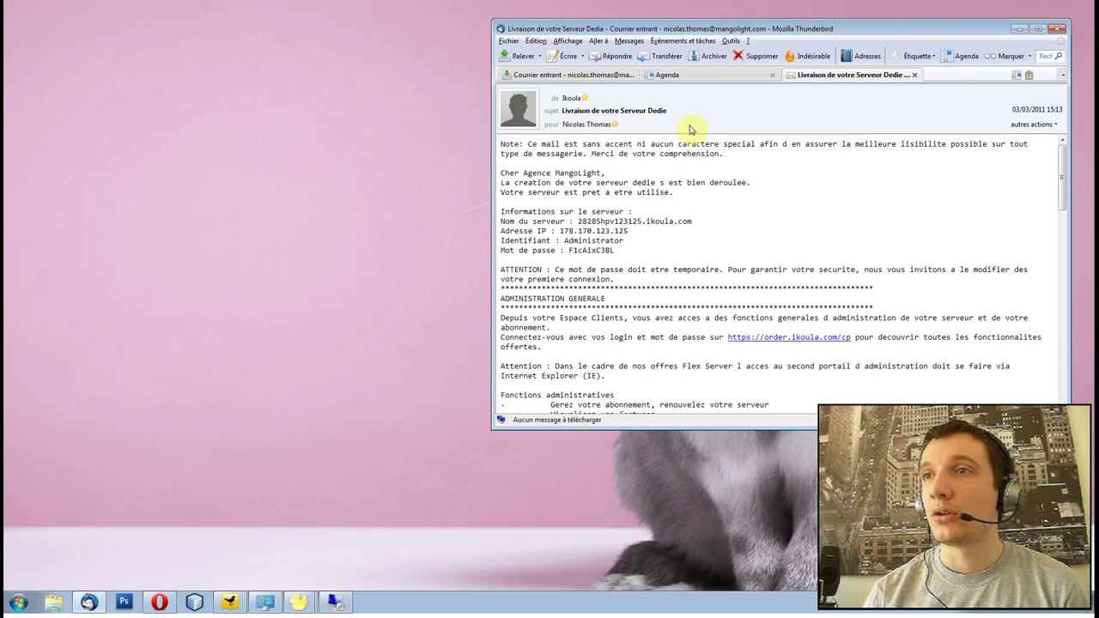
{"action": "mouse_move", "coordinate": [634, 232]}
{"action": "left_mouse_down"}
{"action": "mouse_move", "coordinate": [522, 230]}
{"action": "mouse_move", "coordinate": [631, 230]}
{"action": "left_mouse_up"}
{"action": "left_click", "coordinate": [555, 229]}
{"action": "left_click", "coordinate": [629, 230]}
{"action": "left_click", "coordinate": [334, 602]}
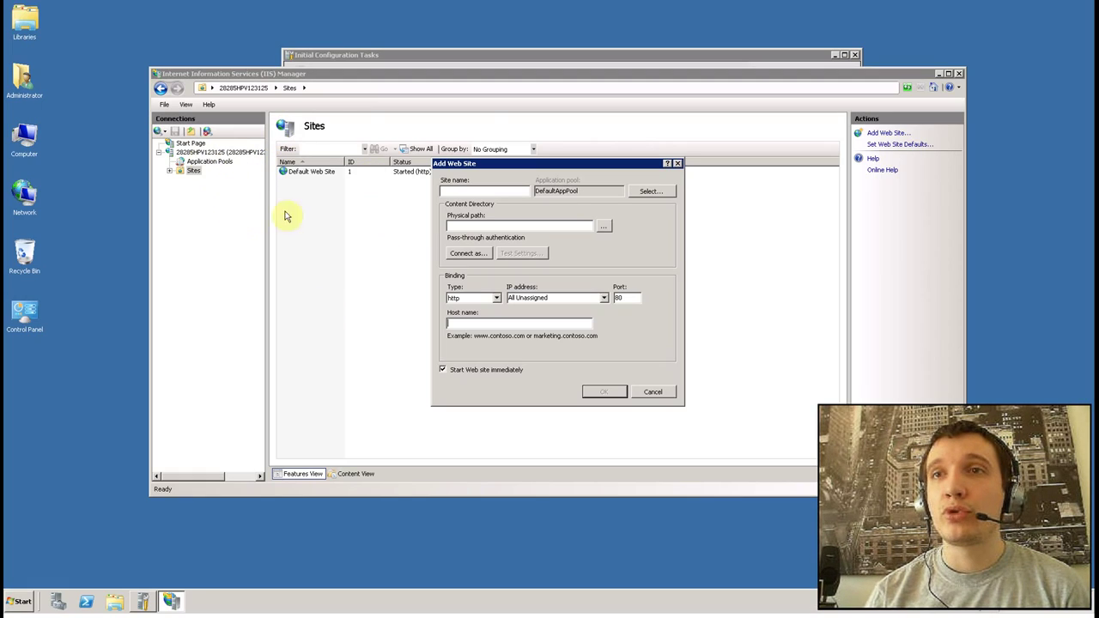
{"action": "left_click", "coordinate": [654, 393]}
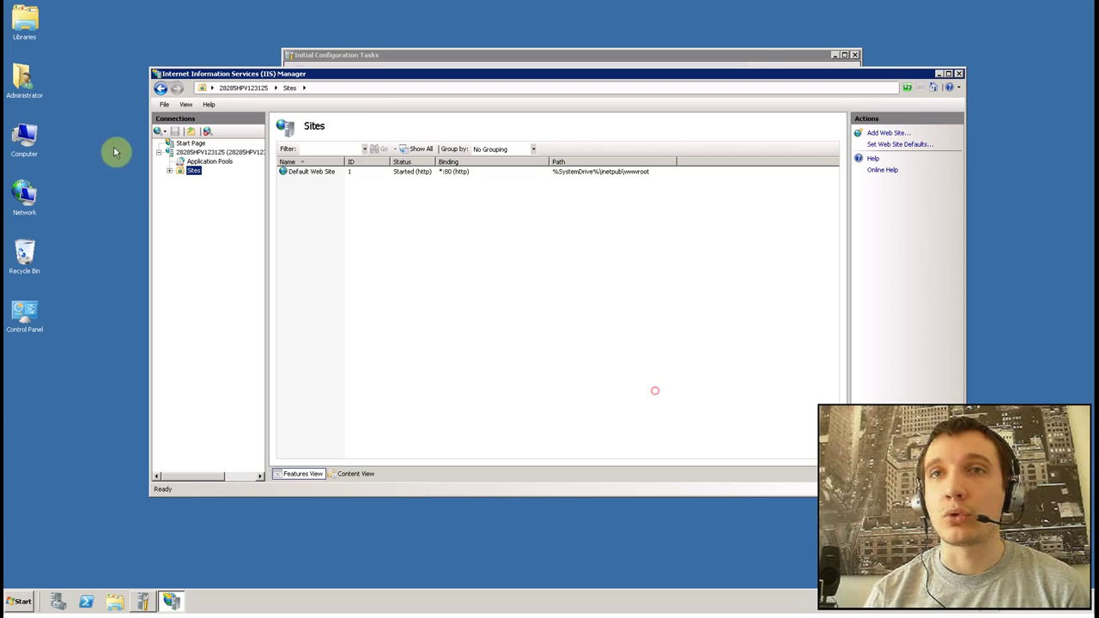
Examine the Default Web Site's available features, including its Compression settings
{"action": "left_click", "coordinate": [169, 171]}
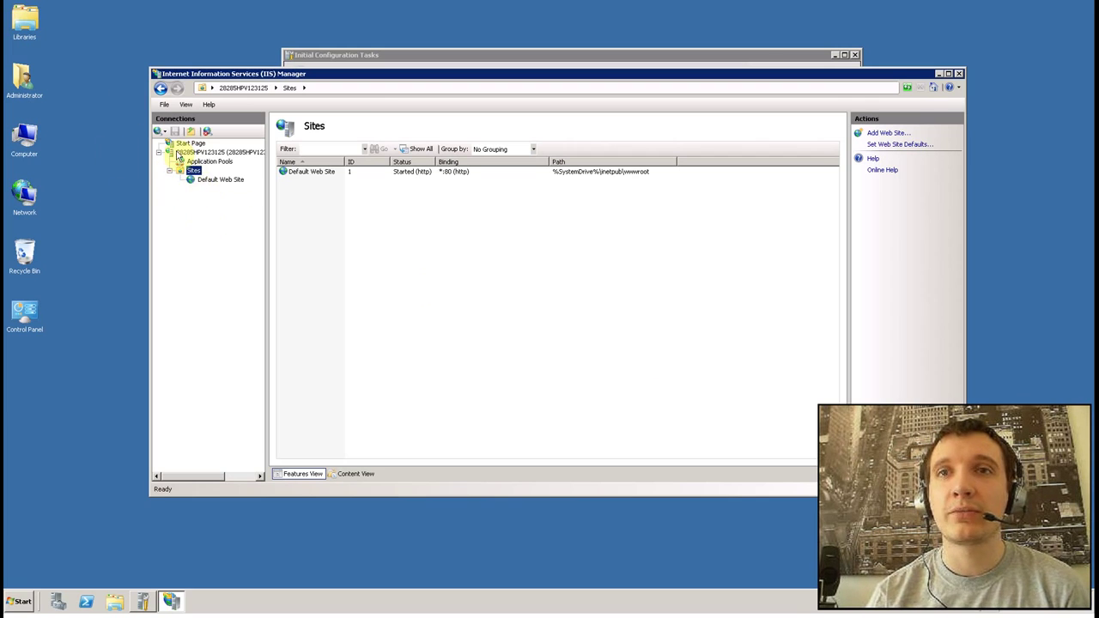
{"action": "left_click", "coordinate": [211, 179]}
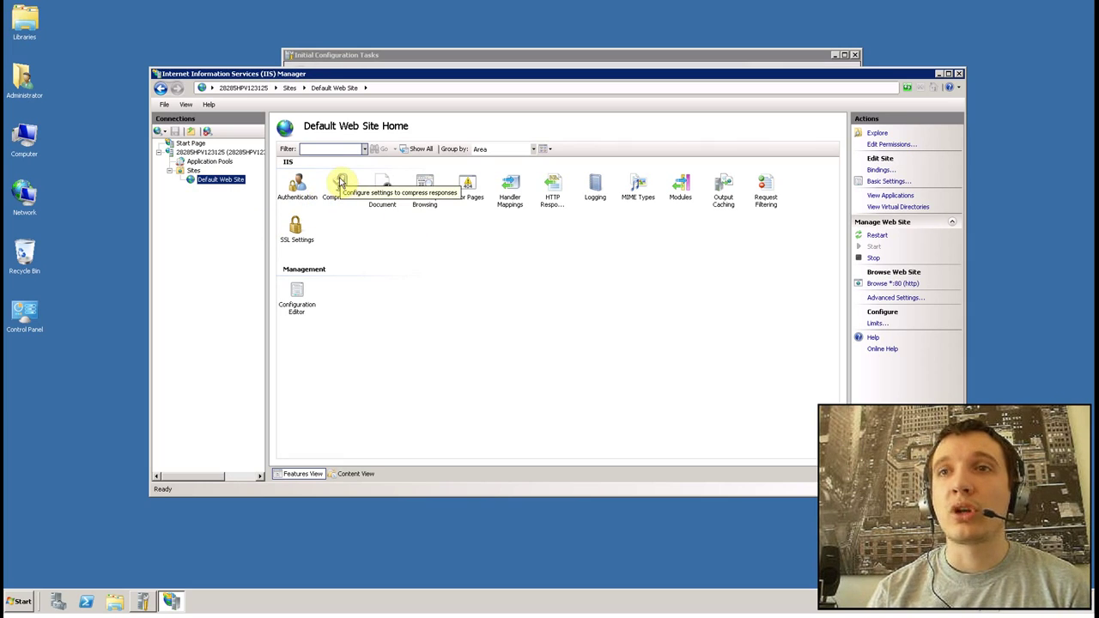
{"action": "double_click", "coordinate": [342, 194]}
{"action": "left_click", "coordinate": [225, 181]}
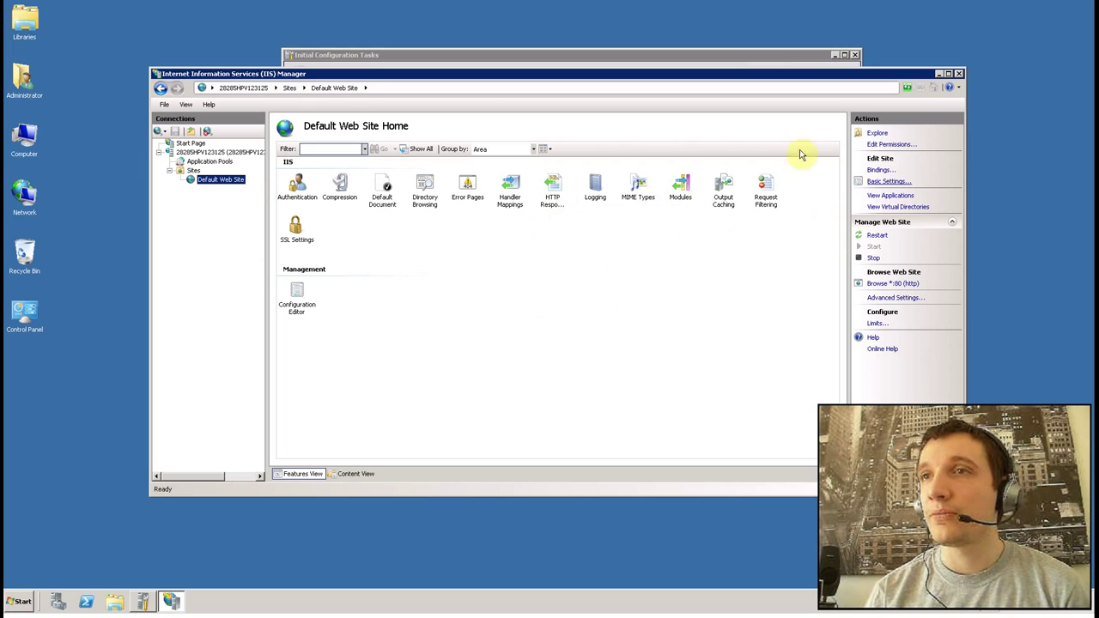
{"action": "left_click", "coordinate": [190, 144]}
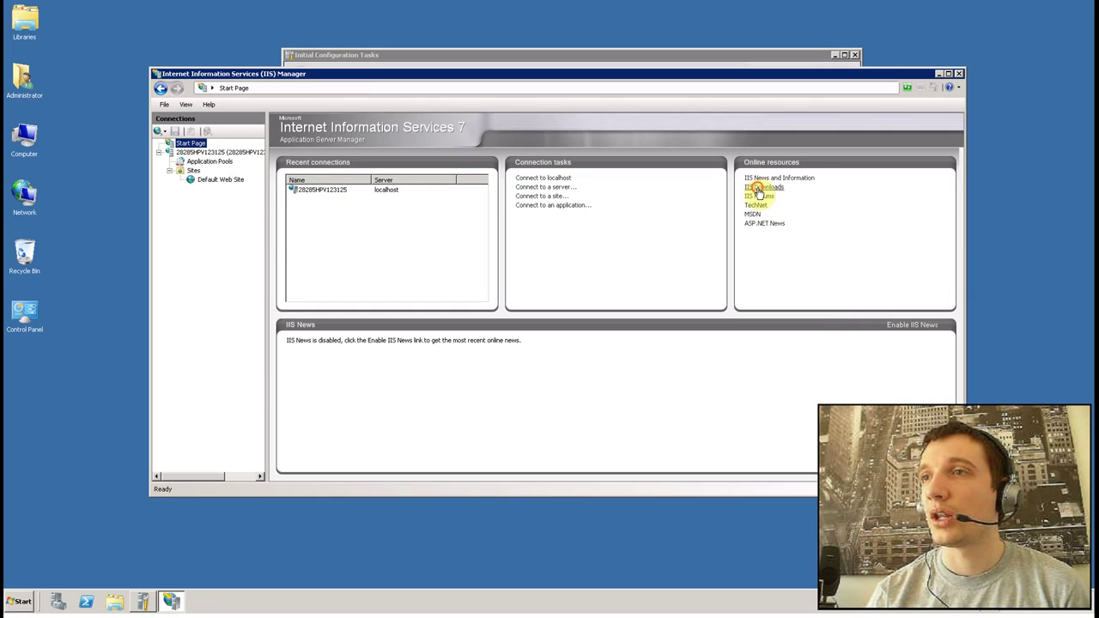
{"action": "left_click", "coordinate": [755, 195]}
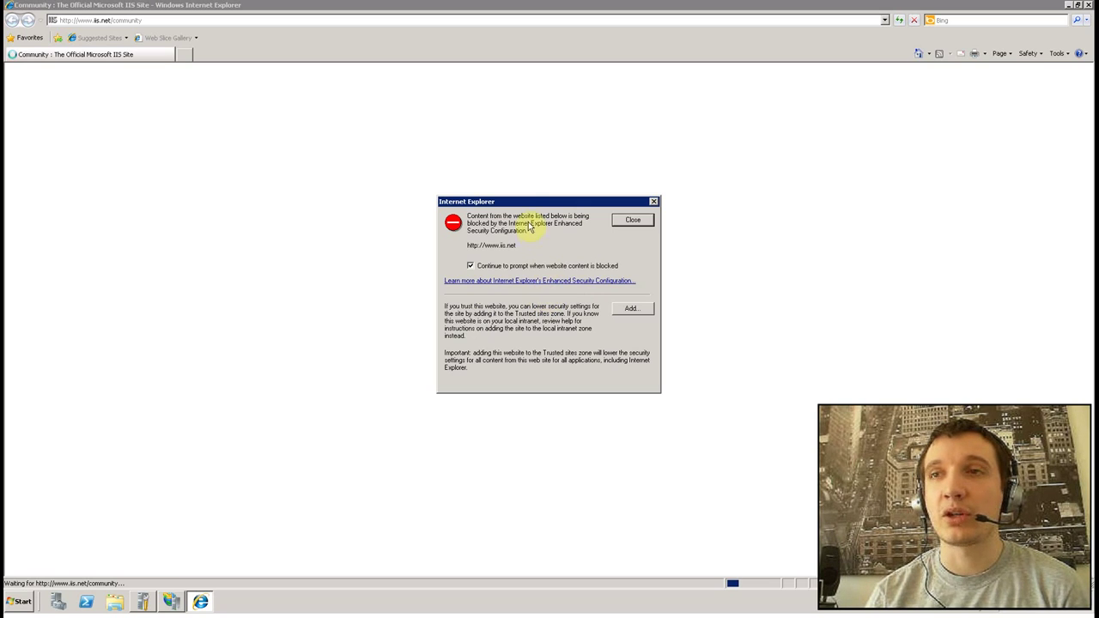
{"action": "left_click_drag", "start_coordinate": [523, 201], "coordinate": [527, 191]}
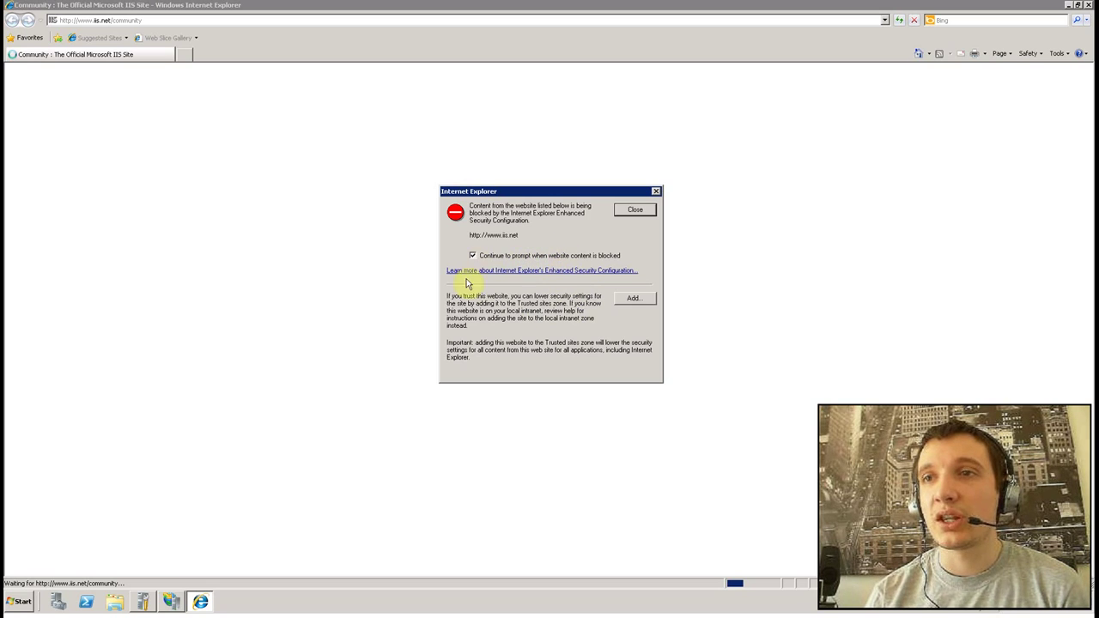
{"action": "left_click", "coordinate": [633, 299]}
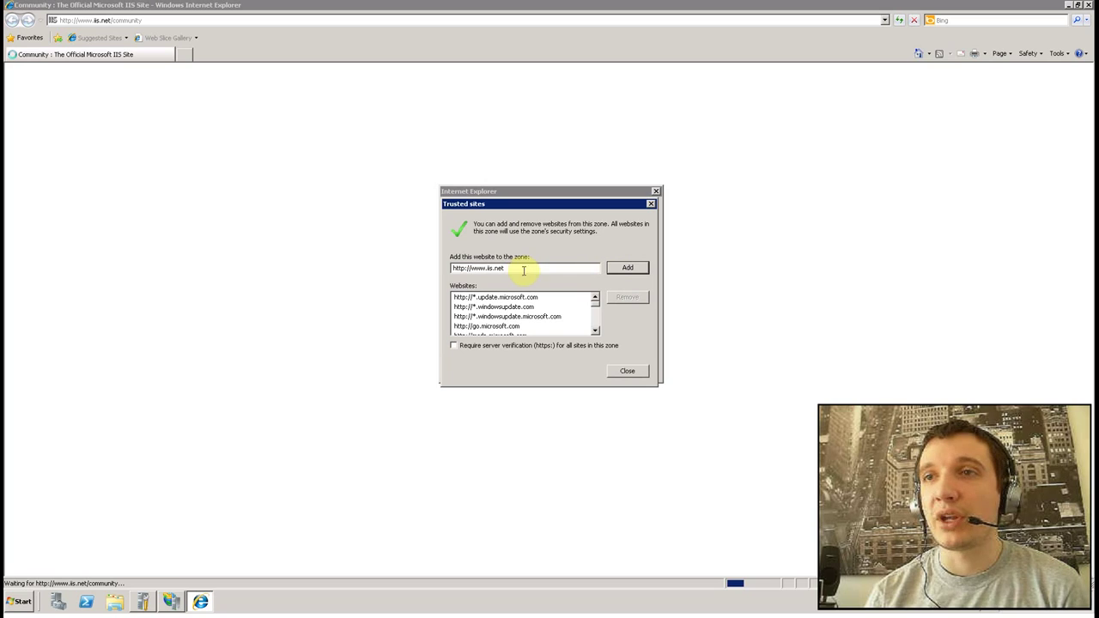
{"action": "left_click", "coordinate": [628, 267]}
{"action": "left_click", "coordinate": [628, 371]}
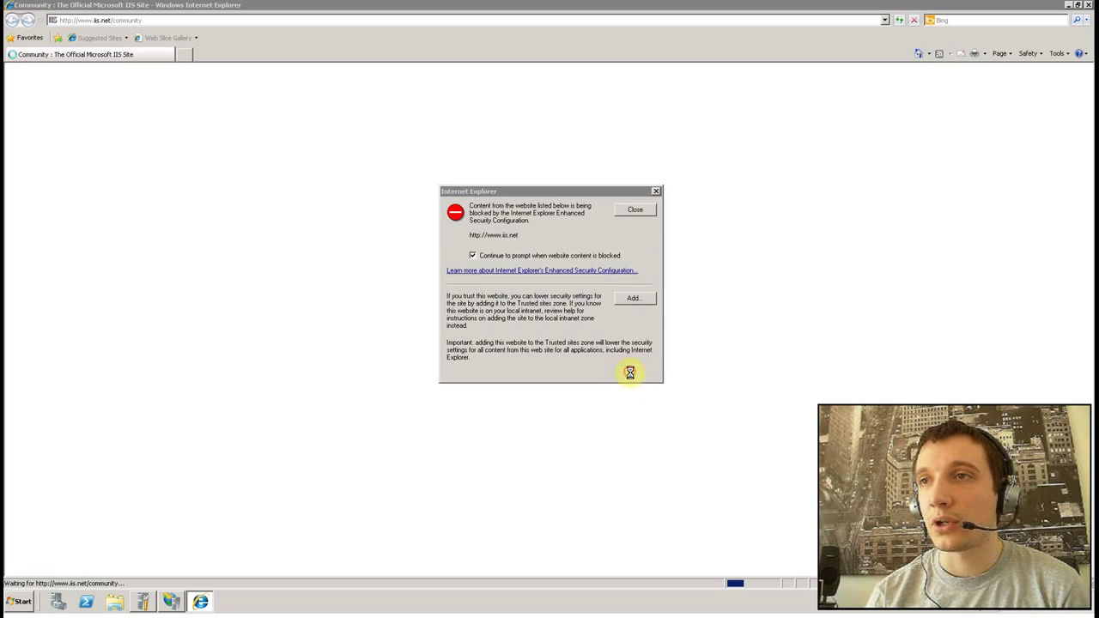
{"action": "left_click", "coordinate": [633, 222]}
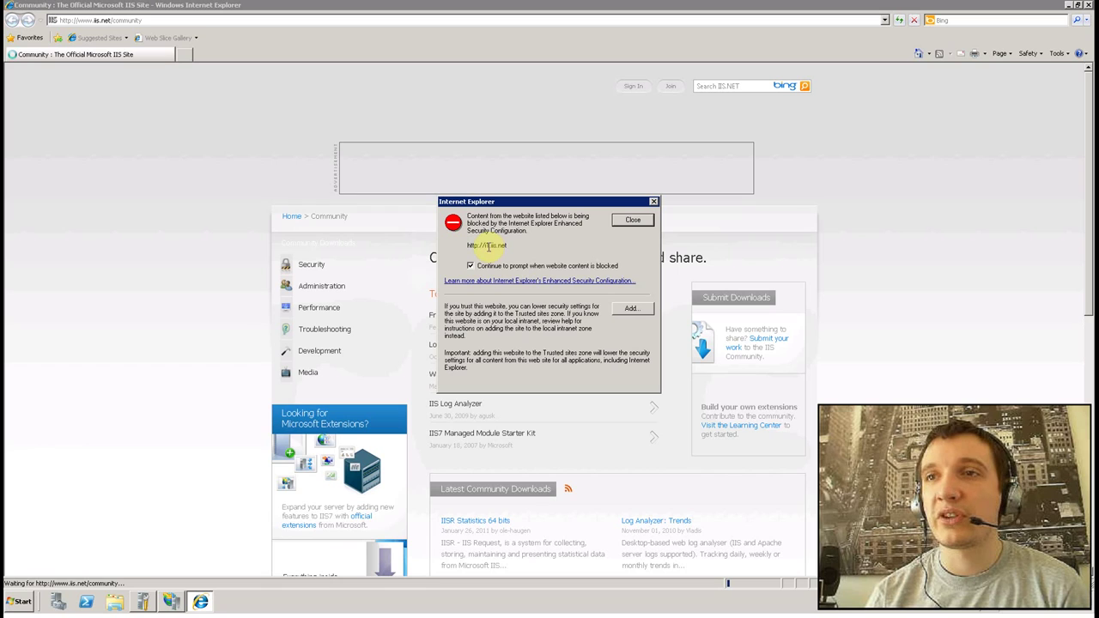
{"action": "left_click", "coordinate": [631, 311]}
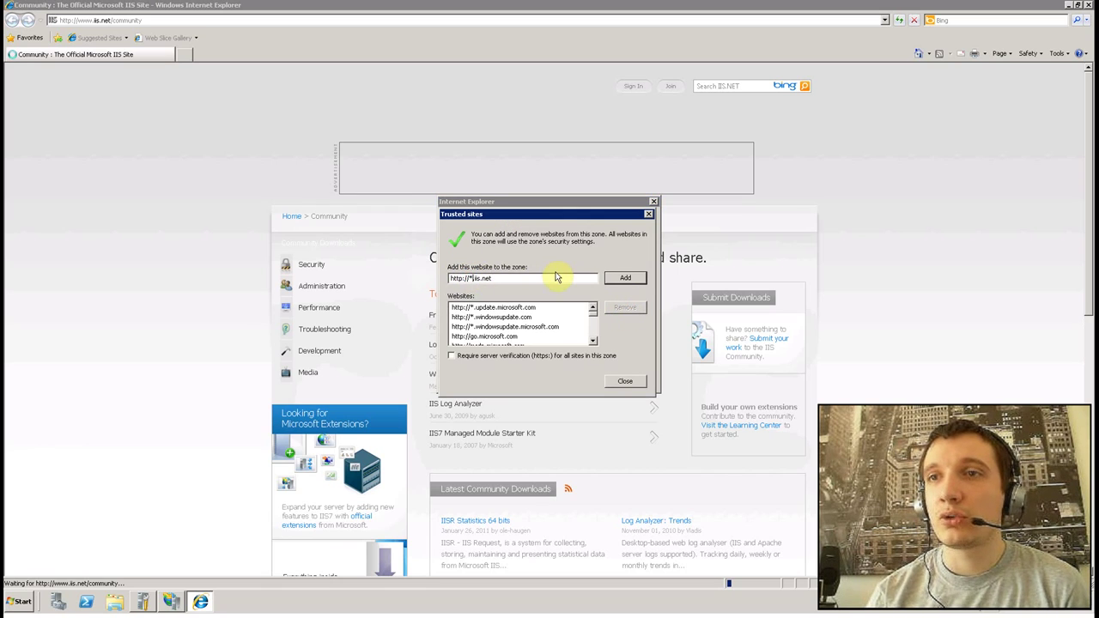
{"action": "left_click", "coordinate": [640, 277]}
{"action": "left_click", "coordinate": [625, 382]}
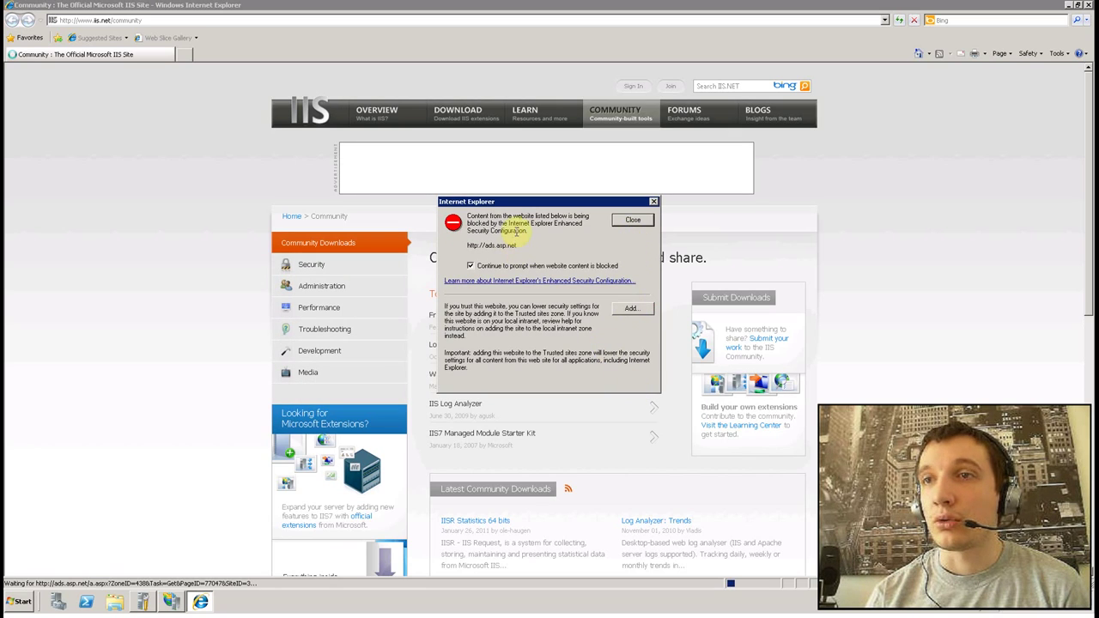
{"action": "left_click", "coordinate": [635, 228]}
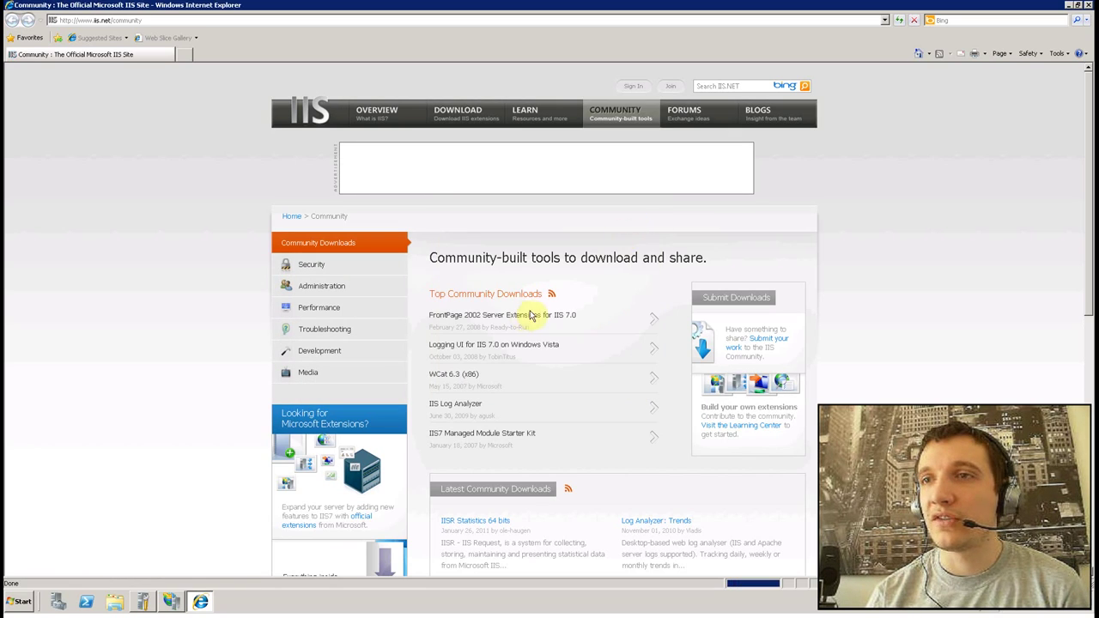
{"action": "scroll", "coordinate": [518, 183], "scroll_direction": "down", "scroll_amount": 3}
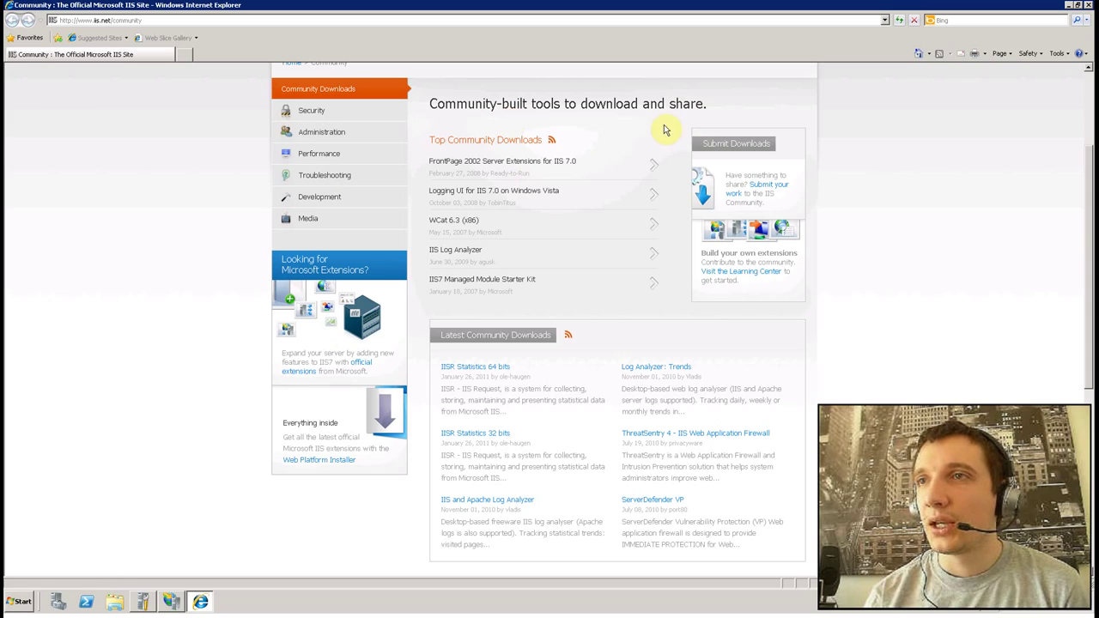
{"action": "scroll", "coordinate": [249, 128], "scroll_direction": "up", "scroll_amount": 3}
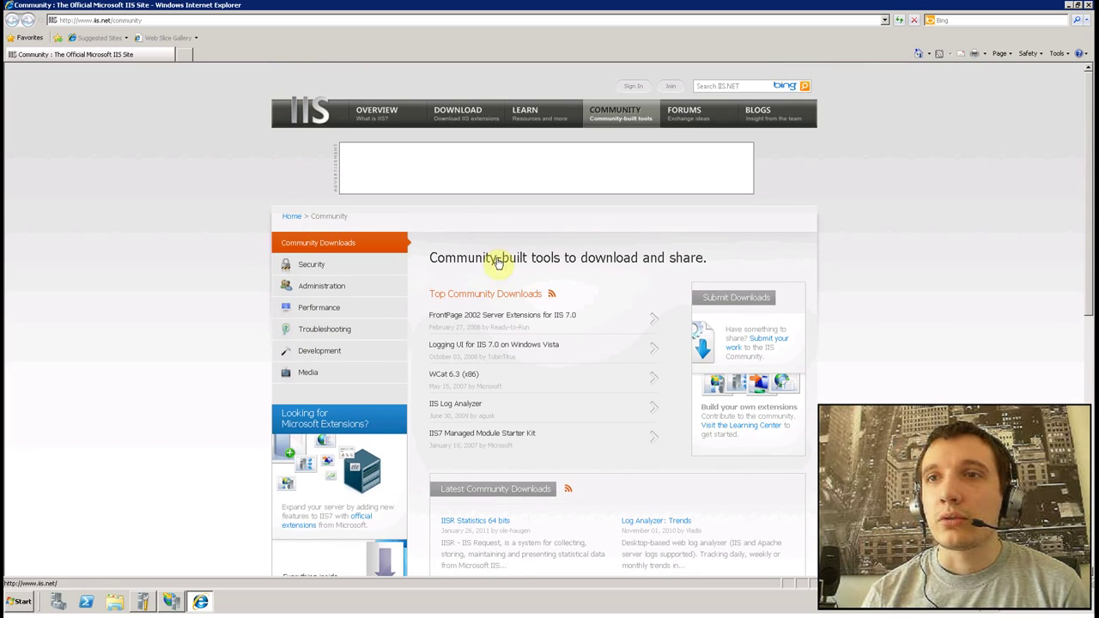
{"action": "scroll", "coordinate": [210, 311], "scroll_direction": "down", "scroll_amount": 3}
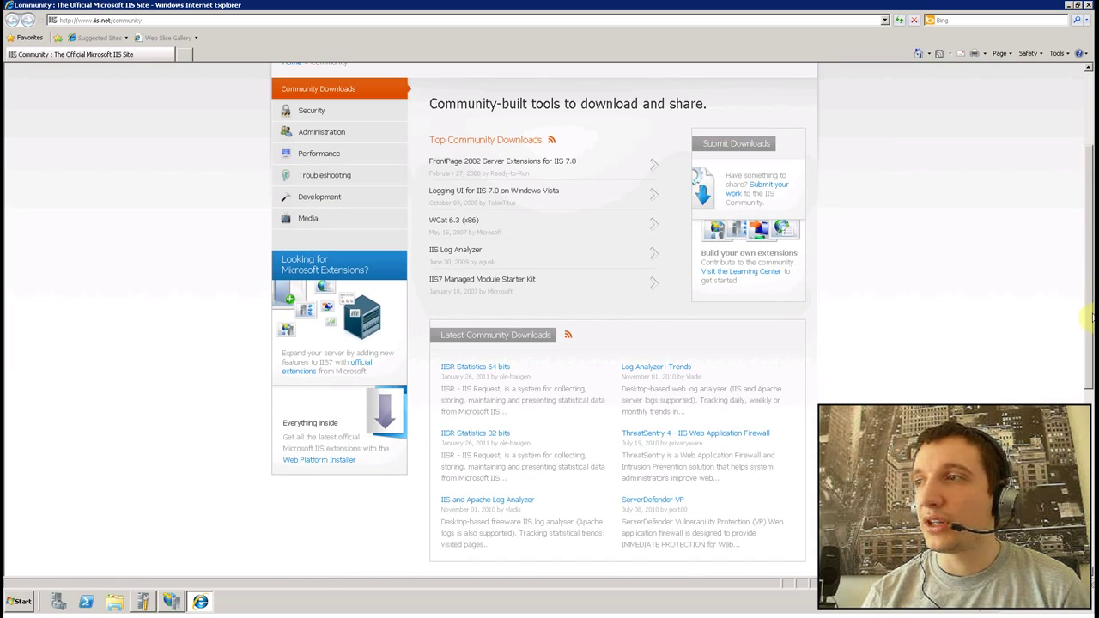
{"action": "scroll", "coordinate": [1093, 296], "scroll_direction": "up", "scroll_amount": 1}
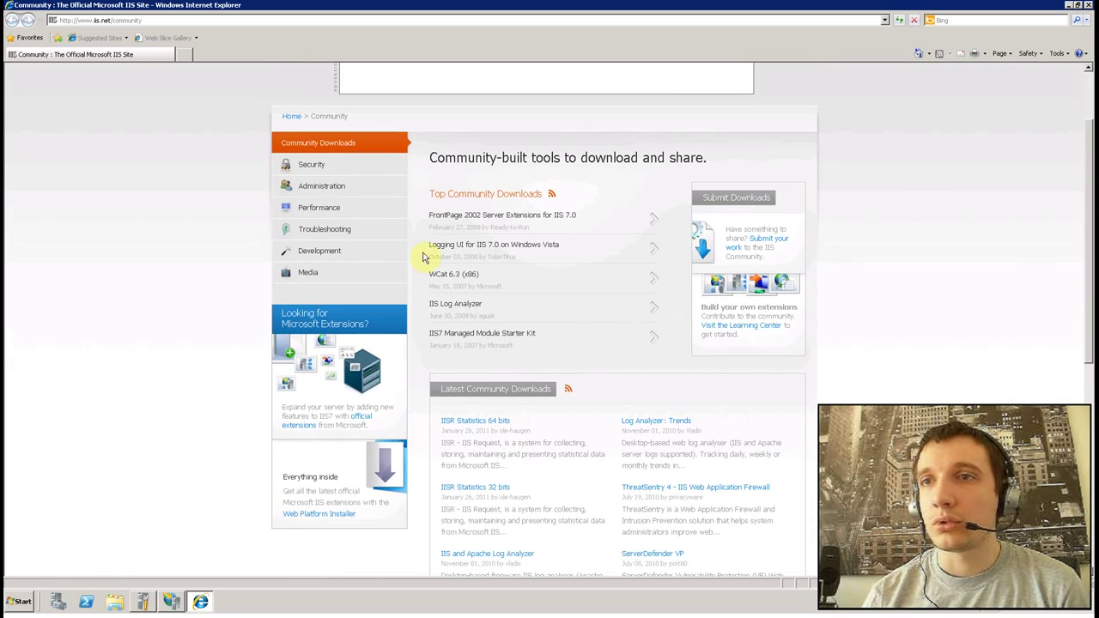
{"action": "left_click", "coordinate": [316, 258]}
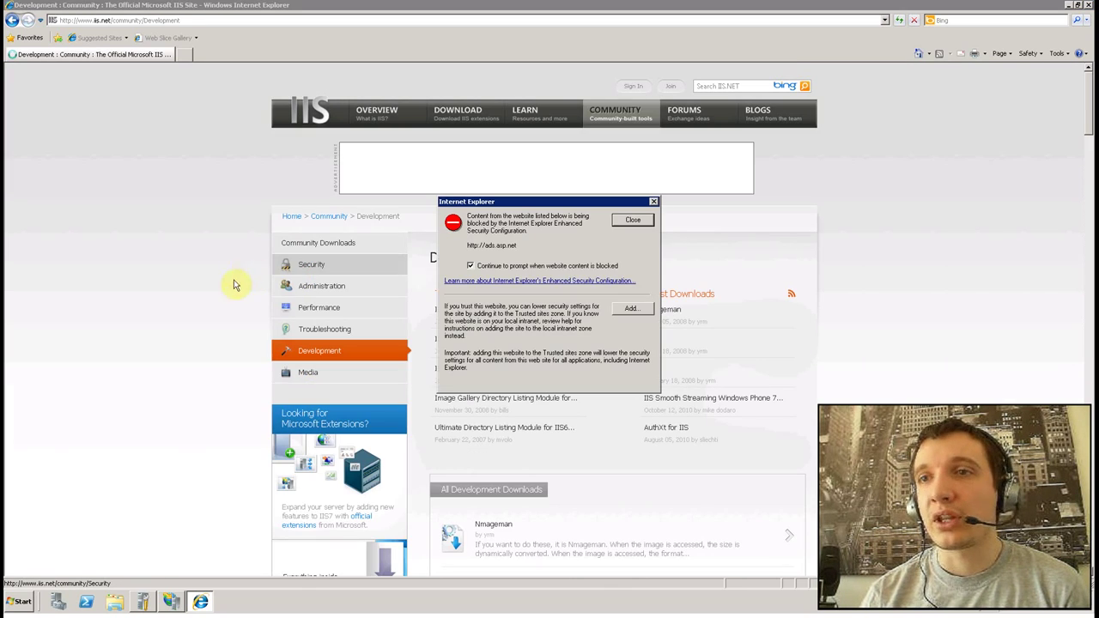
{"action": "left_click", "coordinate": [630, 308]}
{"action": "left_click", "coordinate": [626, 277]}
{"action": "left_click", "coordinate": [624, 380]}
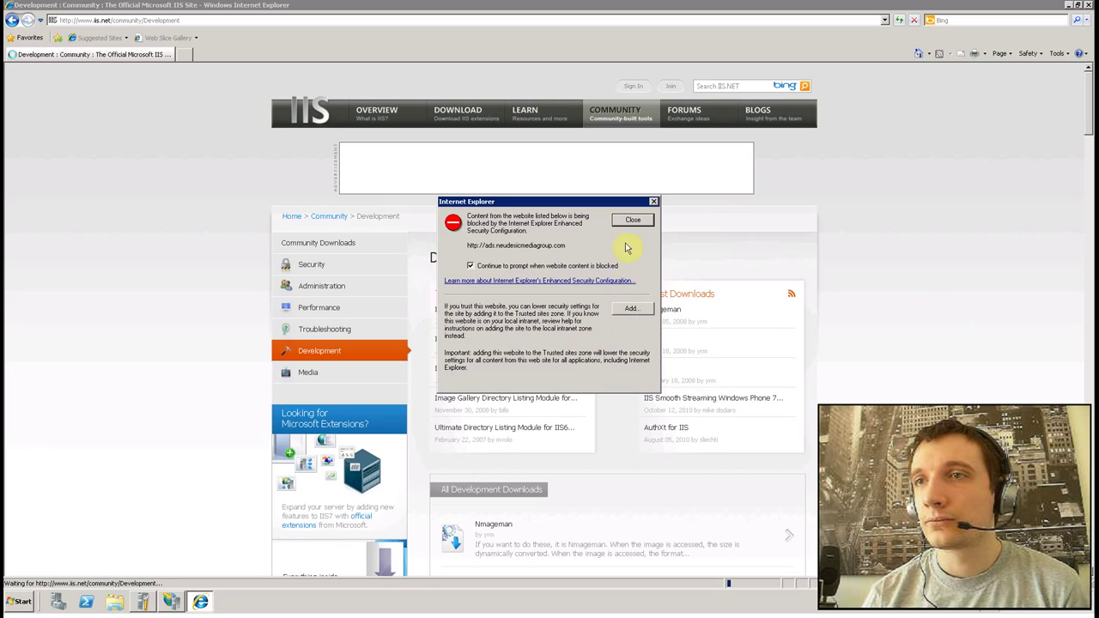
{"action": "left_click", "coordinate": [632, 221]}
Look through the list of all Development community downloads and return to the category links
{"action": "scroll", "coordinate": [934, 321], "scroll_direction": "down", "scroll_amount": 2}
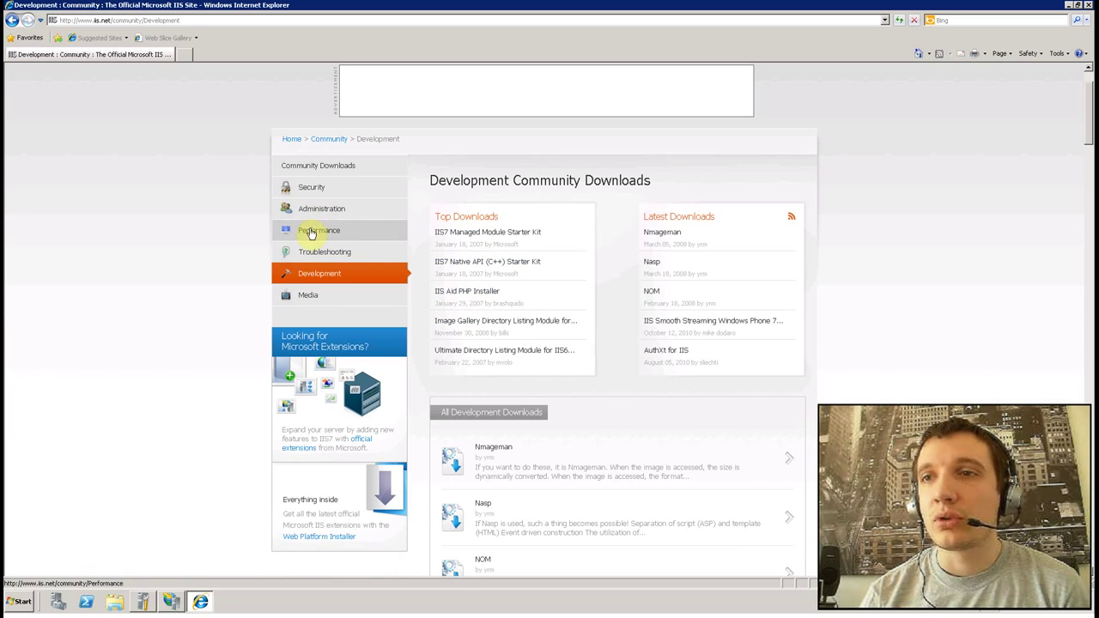
{"action": "scroll", "coordinate": [880, 300], "scroll_direction": "down", "scroll_amount": 5}
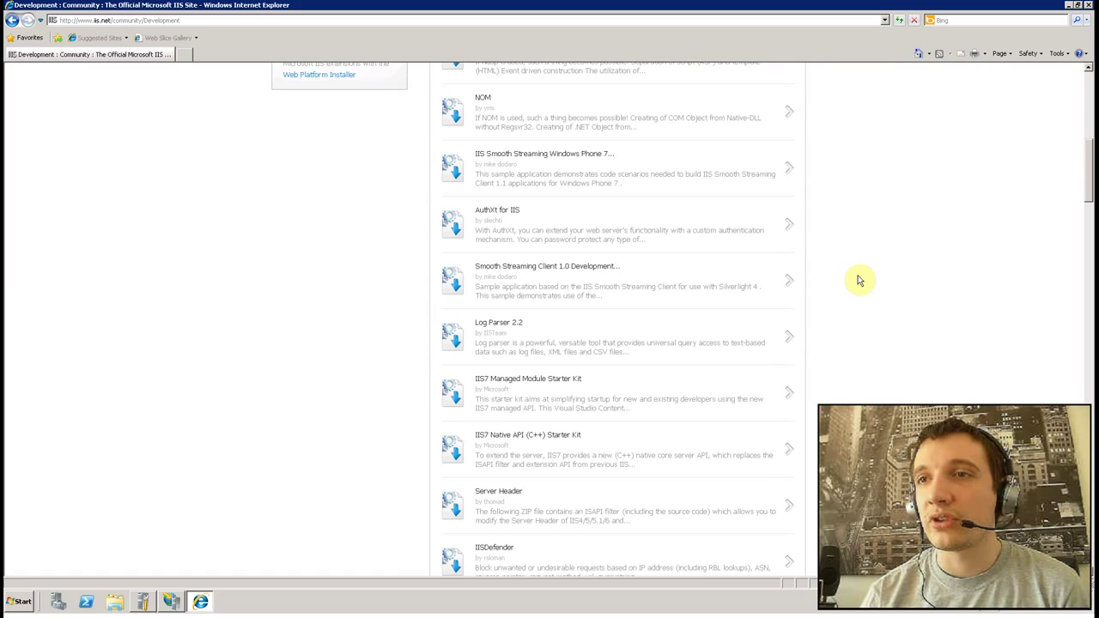
{"action": "left_click_drag", "start_coordinate": [1089, 177], "coordinate": [1089, 86]}
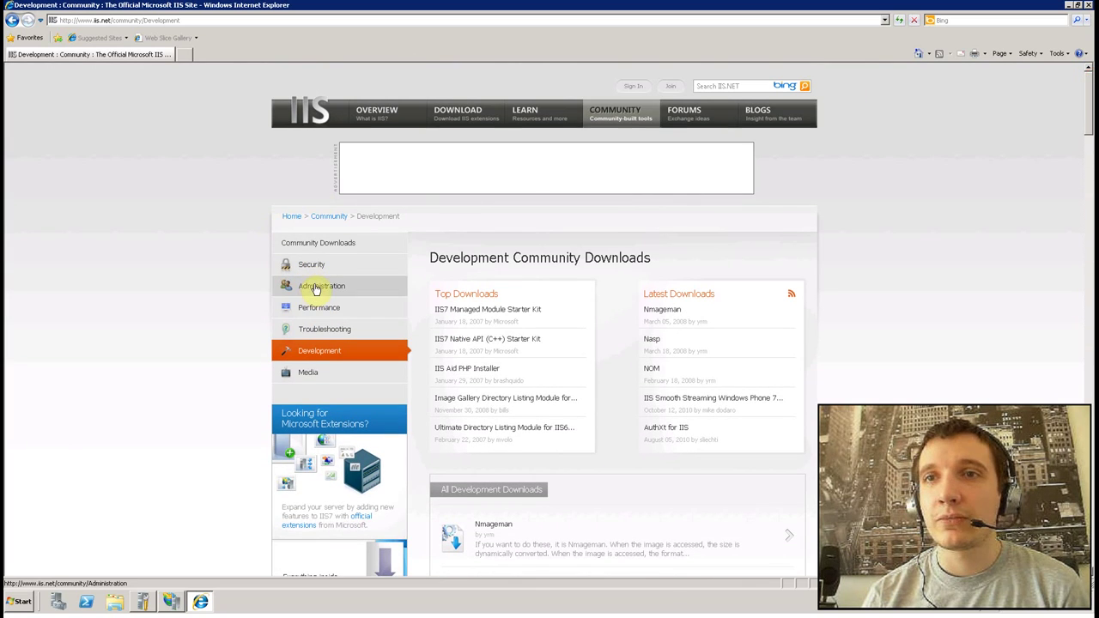
Open the Administration community downloads, leaving the blocked advertising content untrusted, and look over the available tools
{"action": "left_click", "coordinate": [313, 288]}
{"action": "left_click", "coordinate": [632, 221]}
{"action": "left_click", "coordinate": [633, 221]}
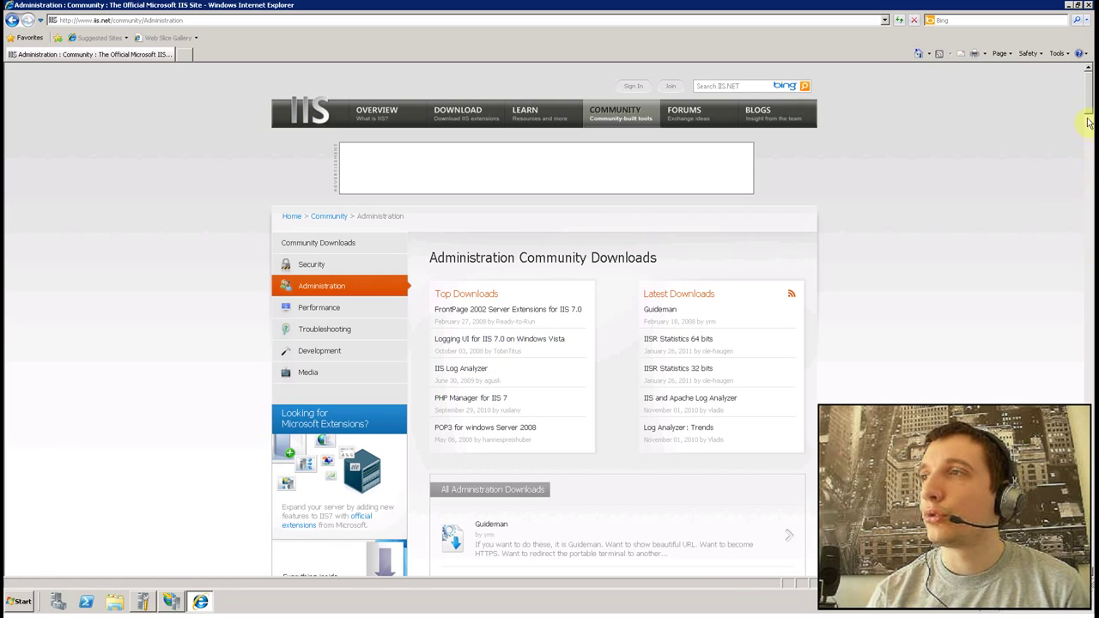
{"action": "left_click_drag", "start_coordinate": [1089, 105], "coordinate": [1089, 116]}
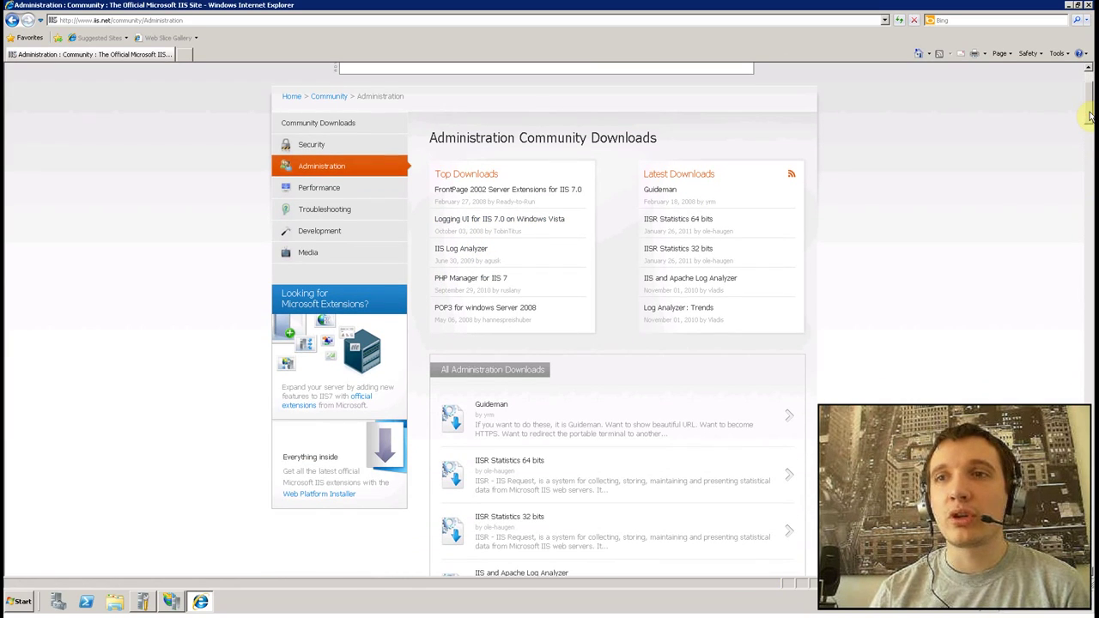
Switch to IIS Manager to view the server's Sites list, and return to the Administration downloads page in the browser
{"action": "left_click", "coordinate": [171, 601]}
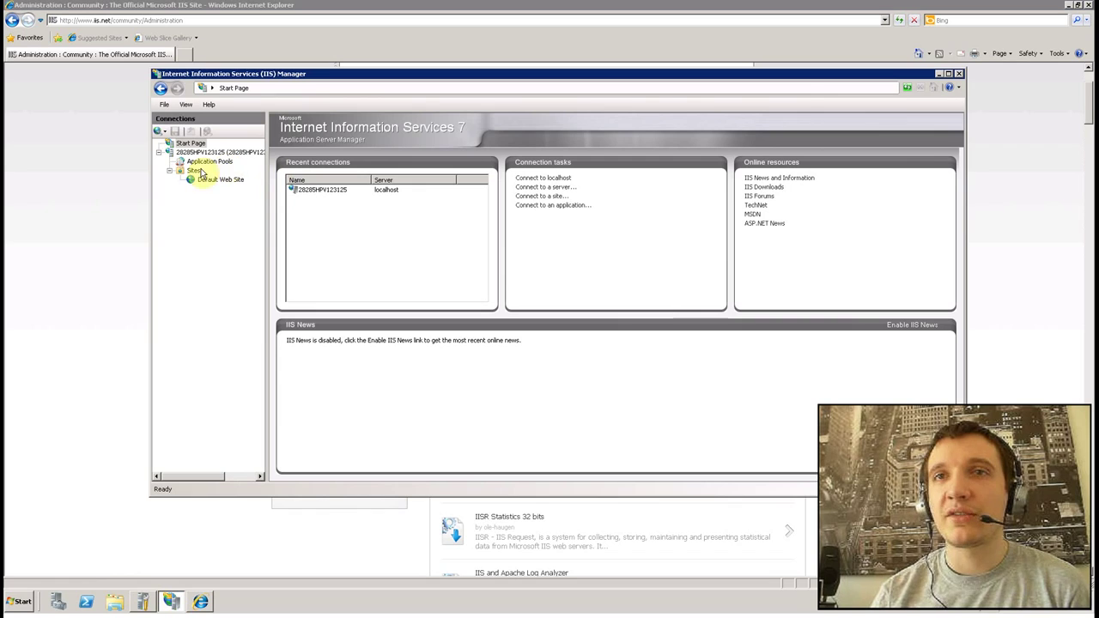
{"action": "left_click", "coordinate": [192, 170]}
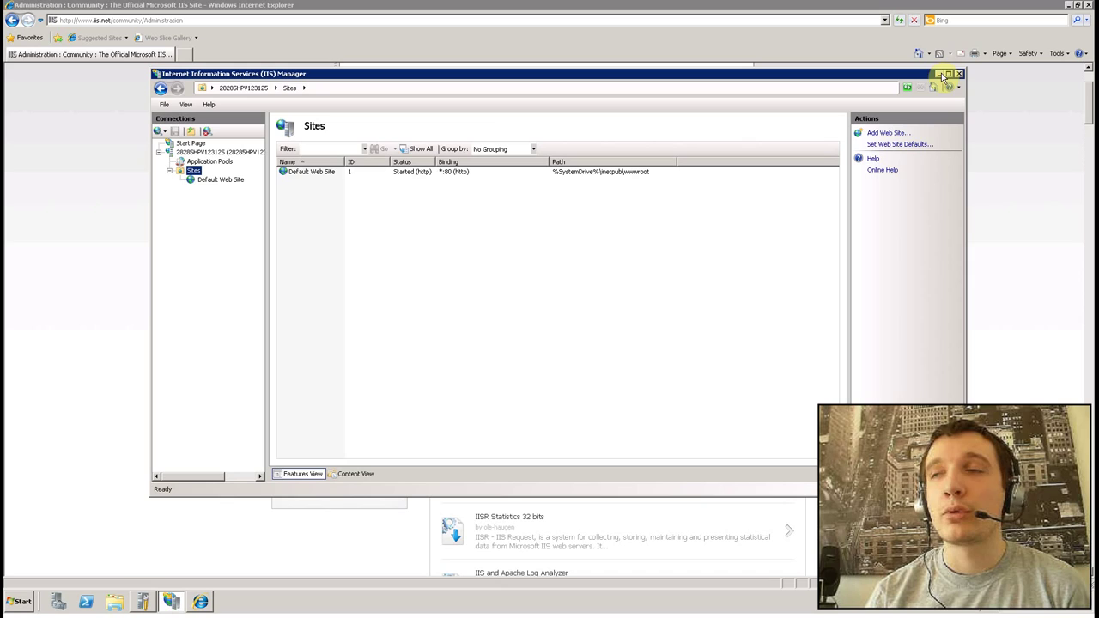
{"action": "left_click", "coordinate": [941, 76]}
{"action": "mouse_move", "coordinate": [1090, 116]}
{"action": "left_mouse_down"}
{"action": "mouse_move", "coordinate": [1090, 150]}
{"action": "mouse_move", "coordinate": [1091, 99]}
{"action": "left_mouse_up"}
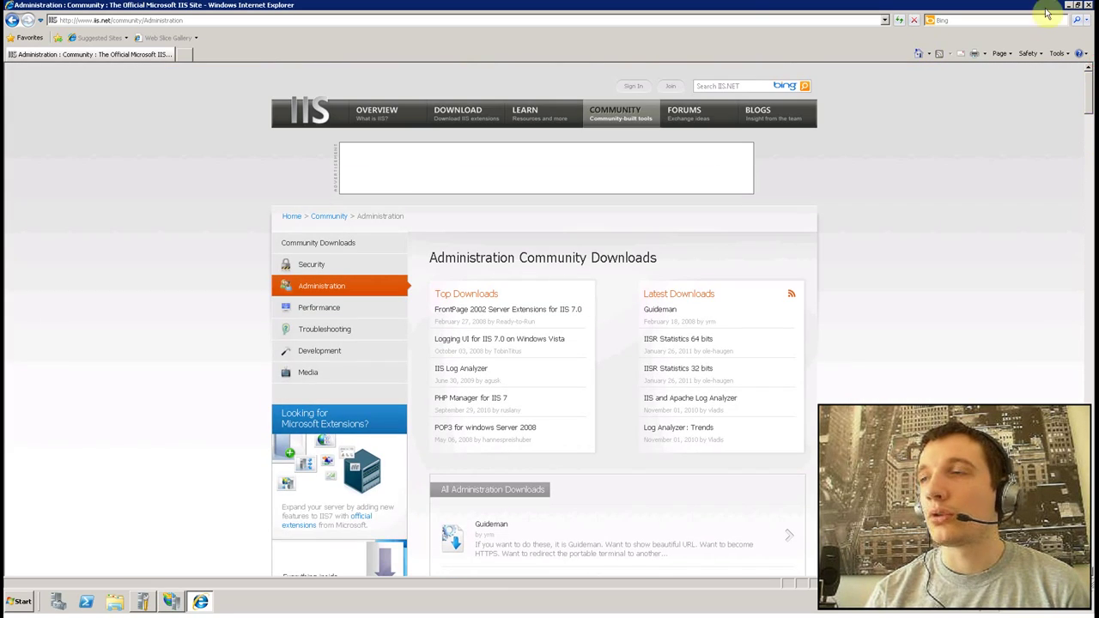
Close Internet Explorer, Initial Configuration Tasks and Server Manager on the server, and bring IIS Manager back on screen
{"action": "left_click", "coordinate": [1089, 6]}
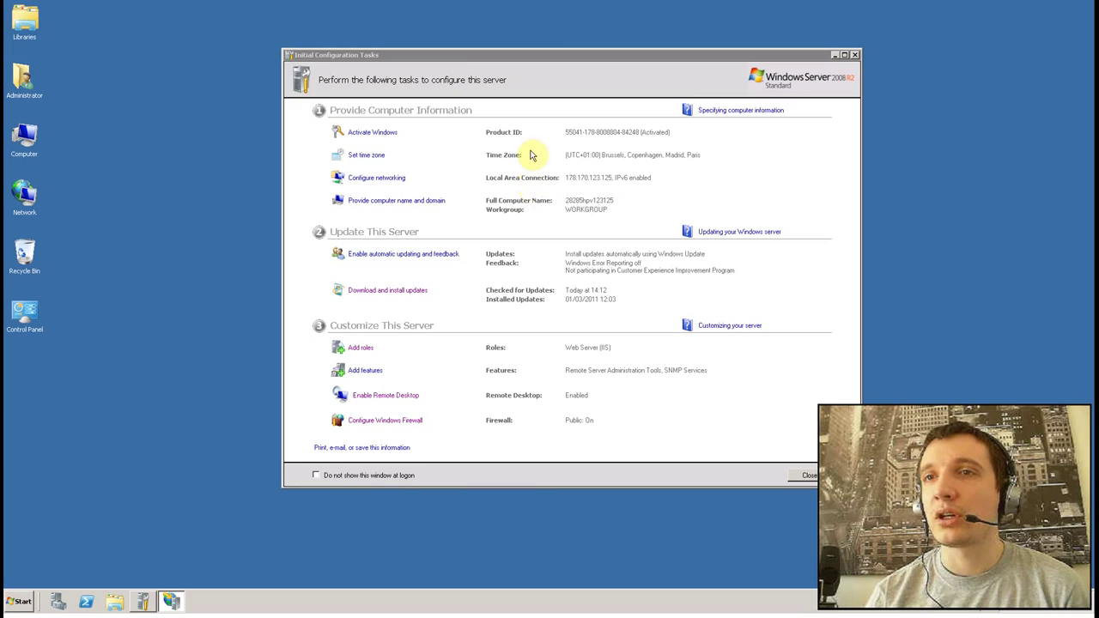
{"action": "left_click", "coordinate": [855, 54]}
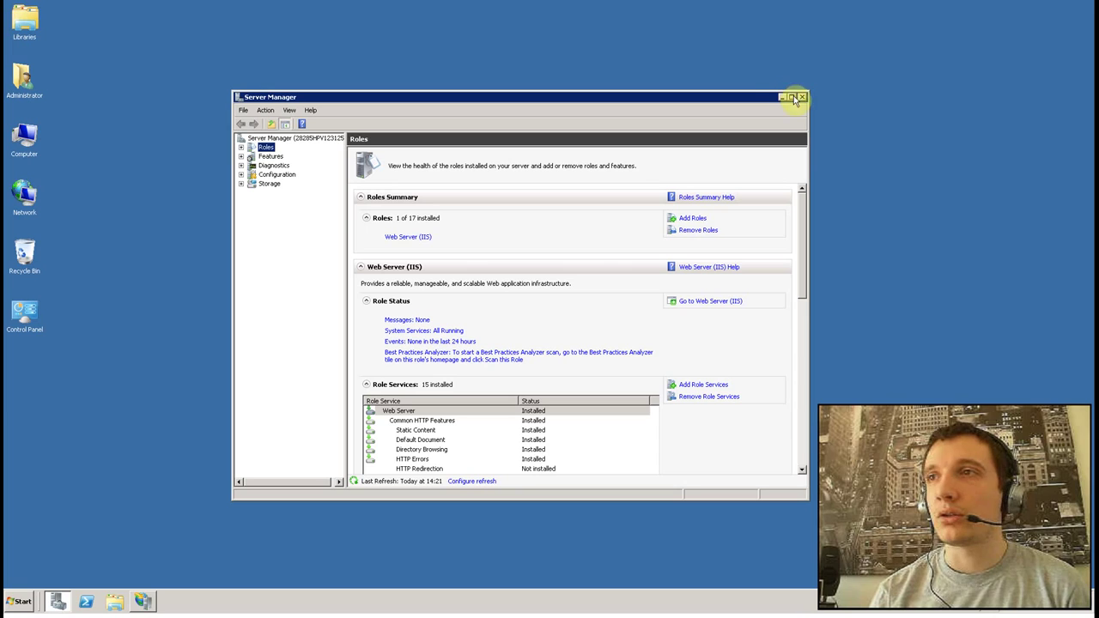
{"action": "left_click", "coordinate": [804, 98]}
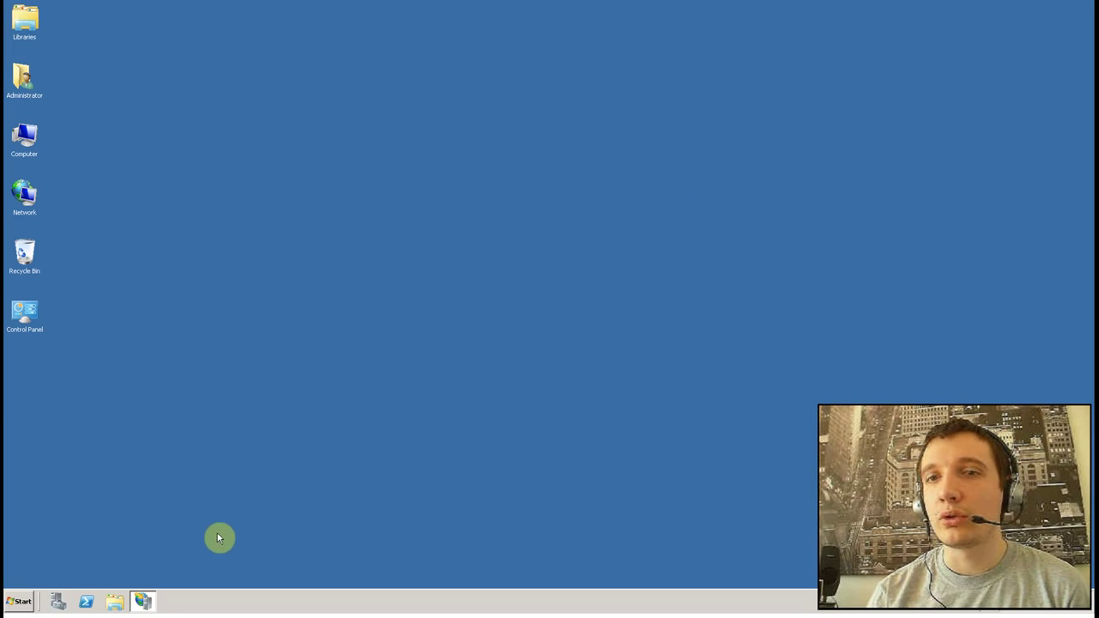
{"action": "left_click", "coordinate": [142, 601]}
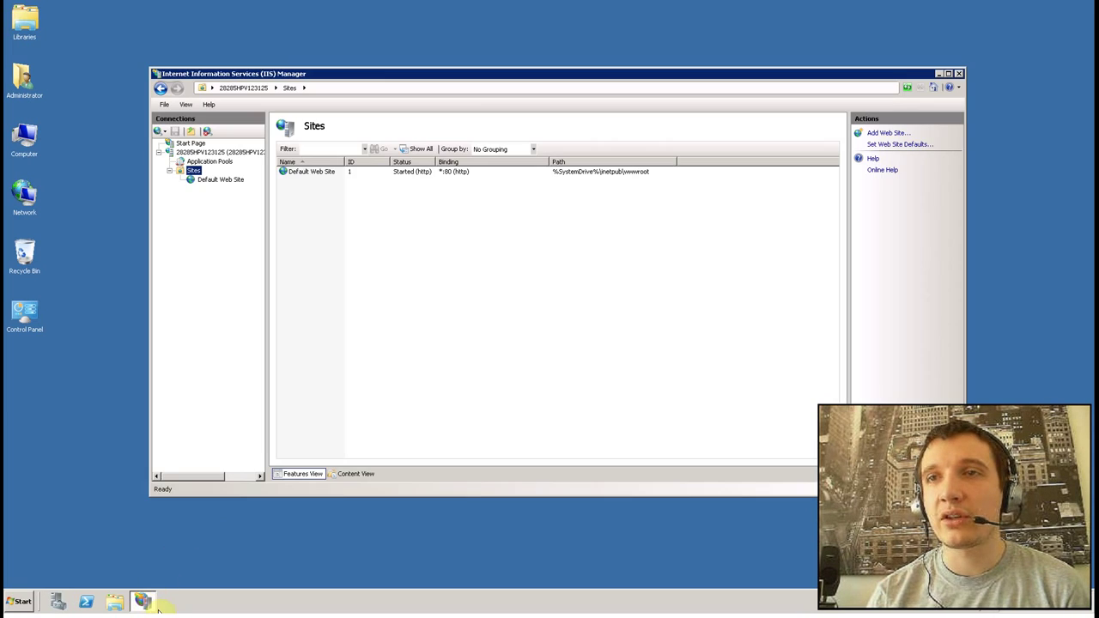
{"action": "left_click", "coordinate": [117, 175]}
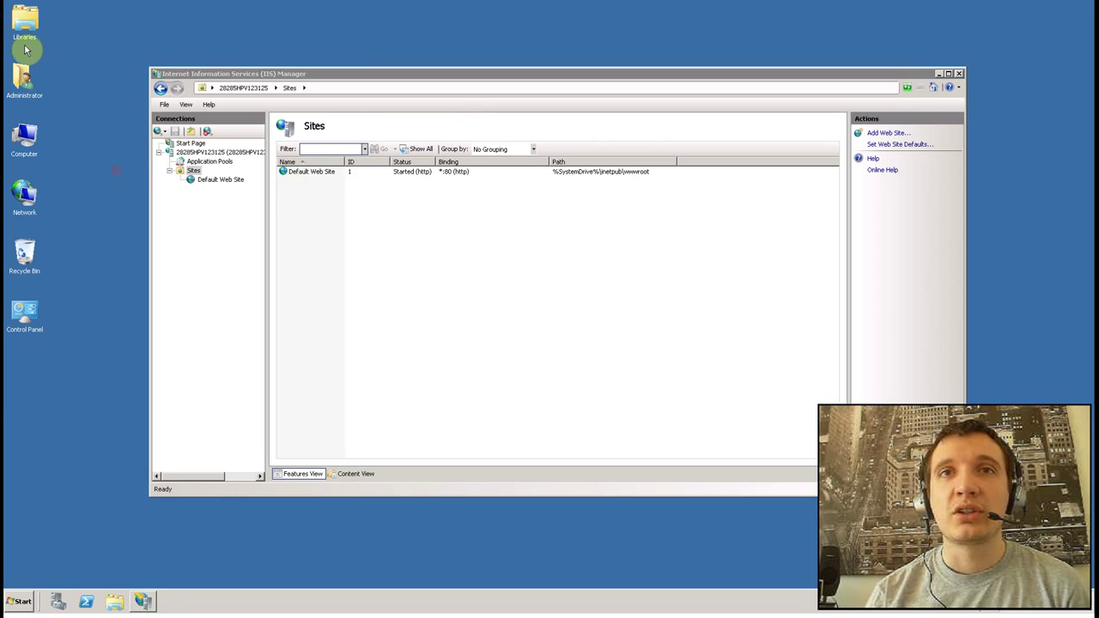
Take the Remote Desktop session out of full screen and point out the server login details in the Thunderbird delivery e-mail
{"action": "left_click", "coordinate": [762, 10]}
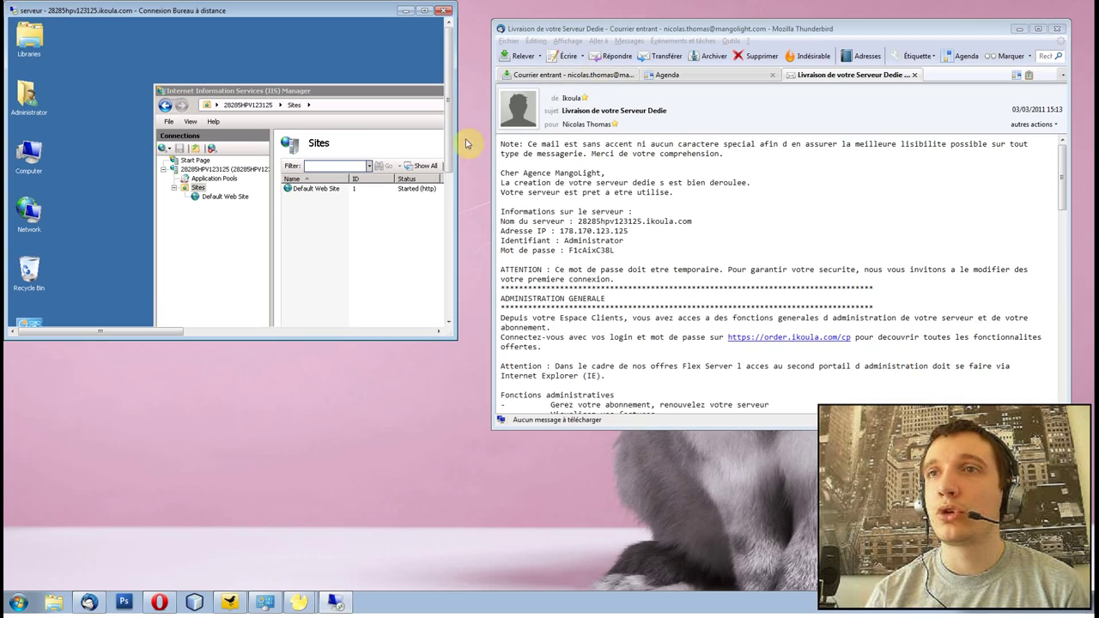
{"action": "left_click", "coordinate": [476, 518]}
{"action": "left_click_drag", "start_coordinate": [269, 7], "coordinate": [380, 41]}
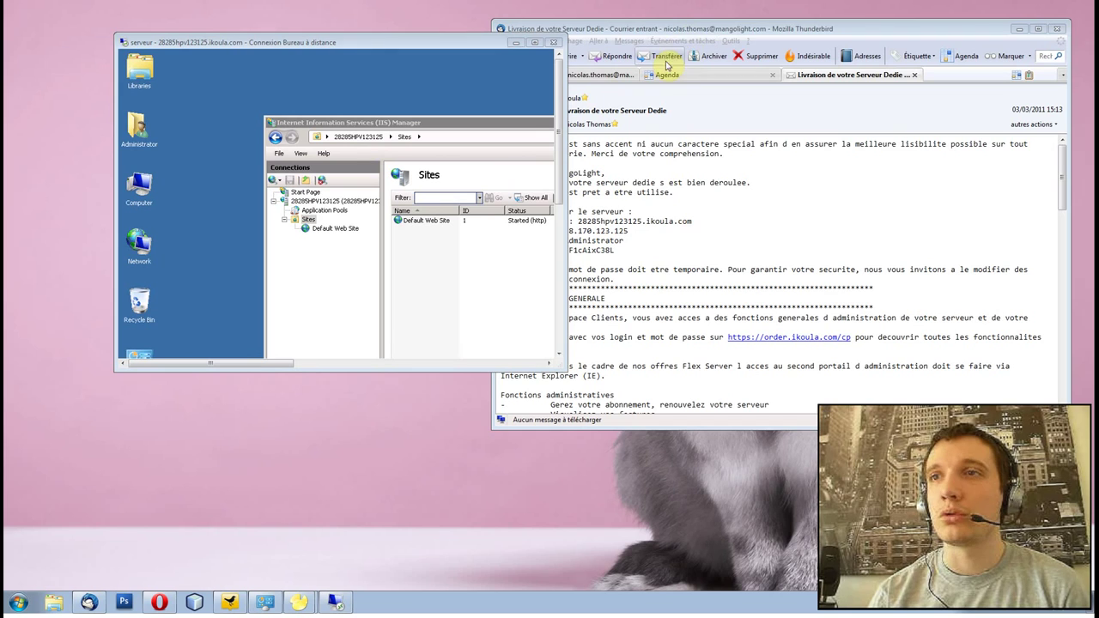
{"action": "left_click", "coordinate": [620, 241]}
{"action": "double_click", "coordinate": [605, 251]}
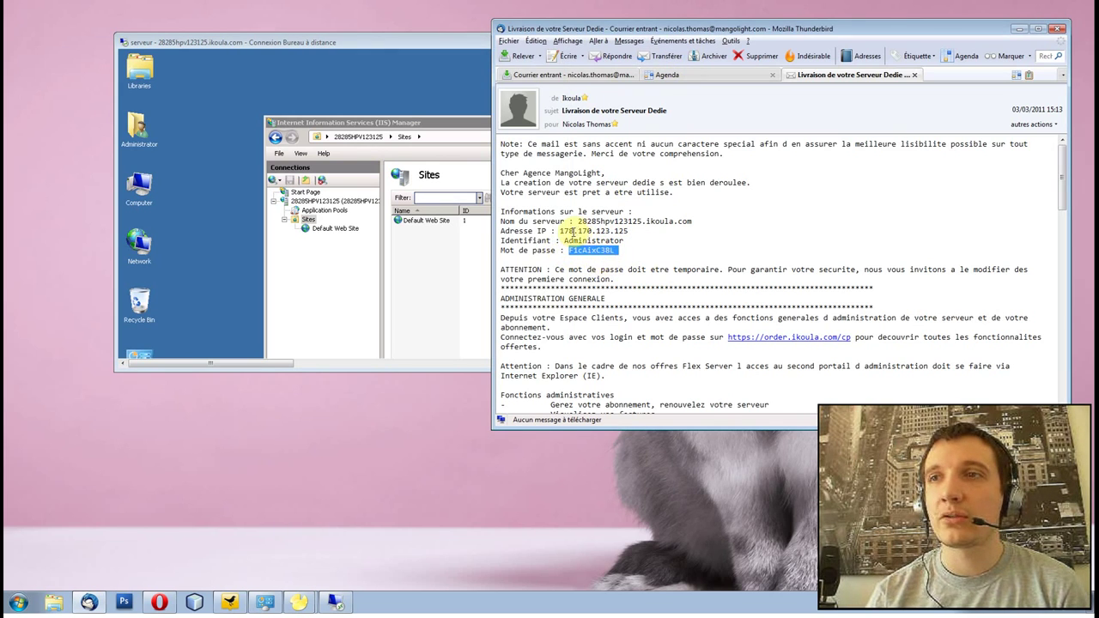
Return the Remote Desktop session to full screen, and finish by minimizing it and Thunderbird to reveal the local desktop
{"action": "left_click", "coordinate": [335, 47]}
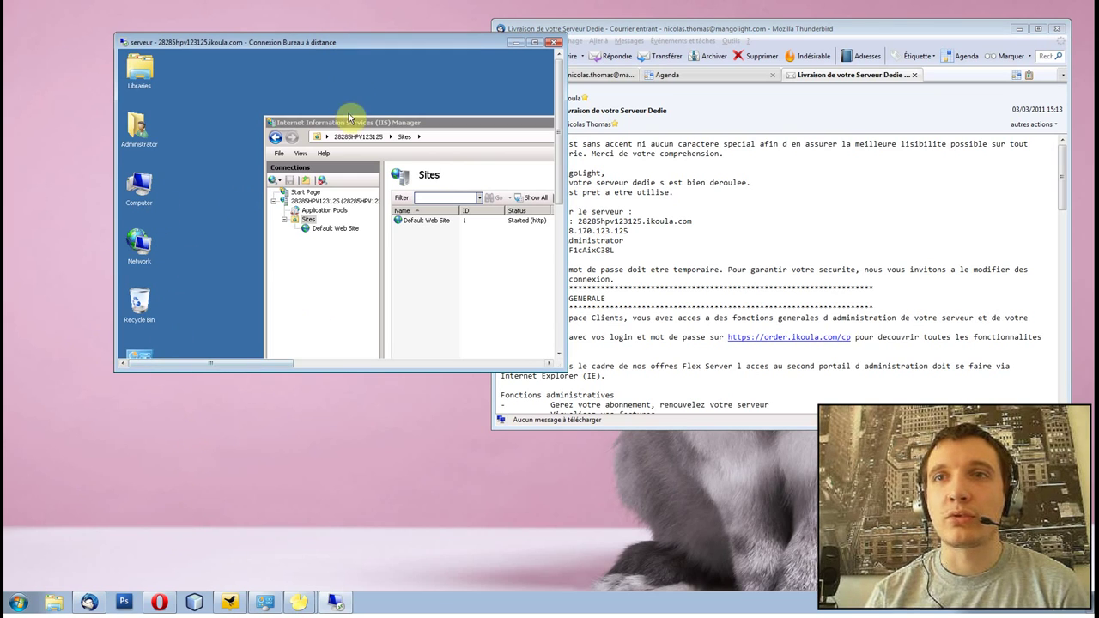
{"action": "double_click", "coordinate": [427, 41]}
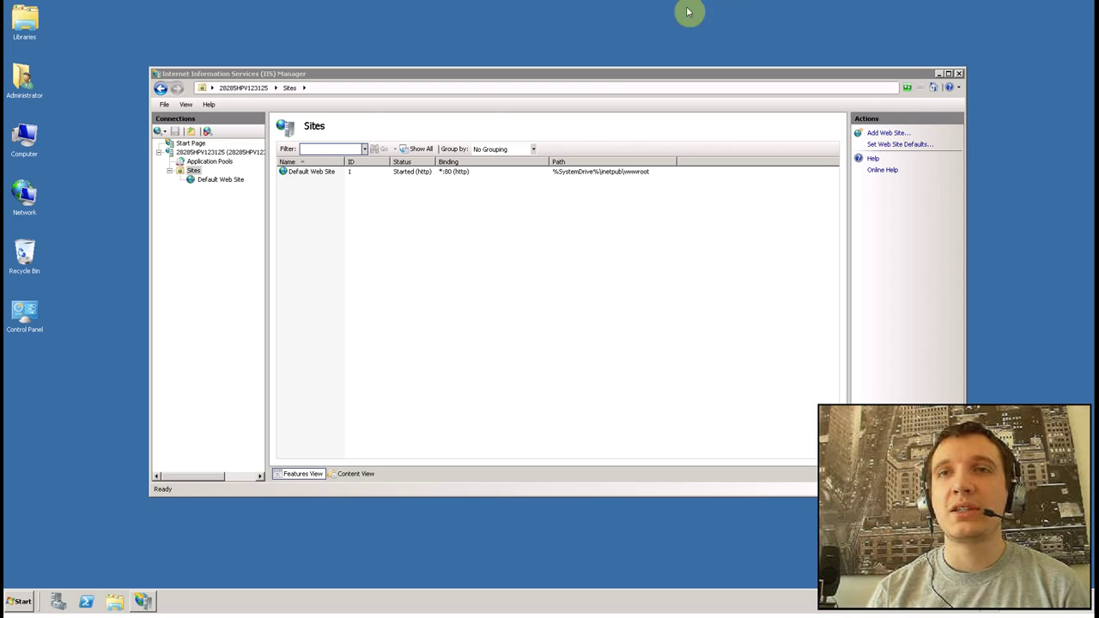
{"action": "left_click", "coordinate": [747, 15]}
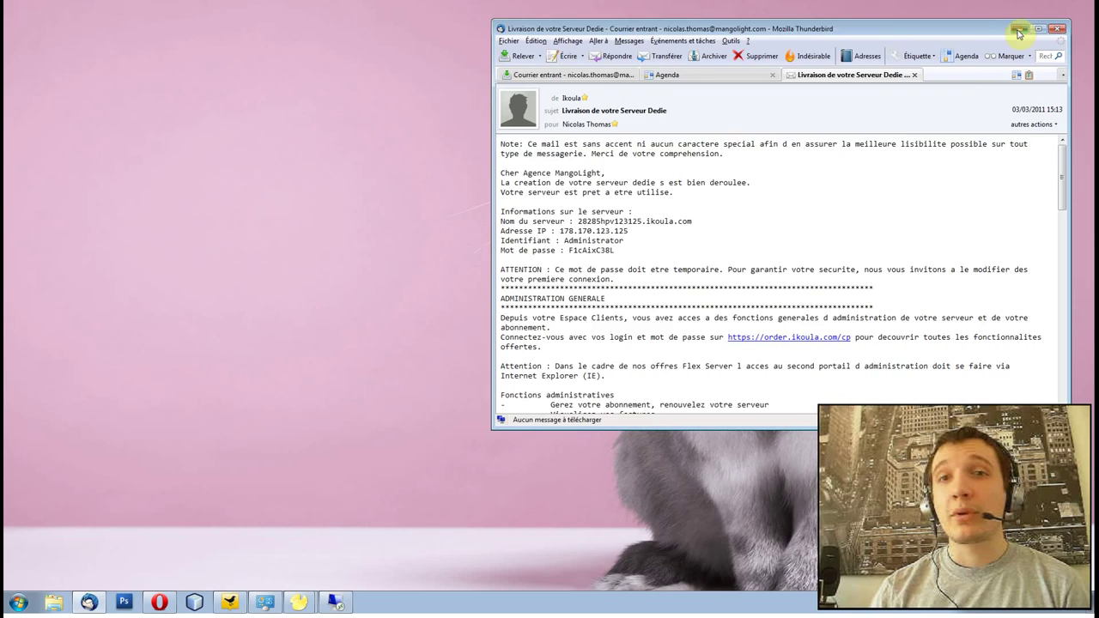
{"action": "left_click", "coordinate": [1017, 29]}
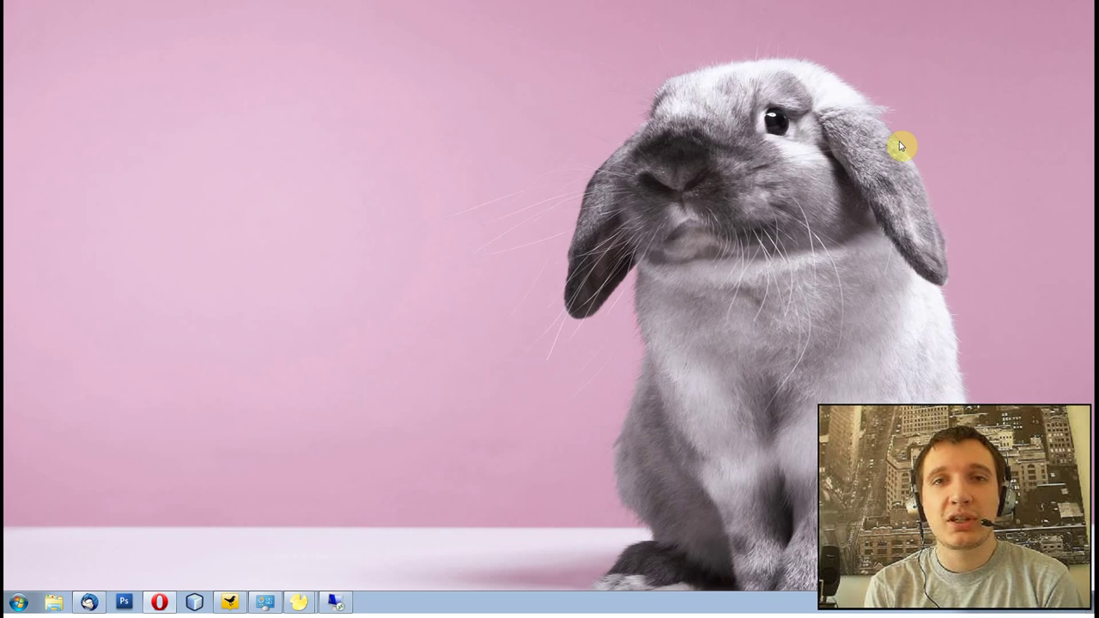